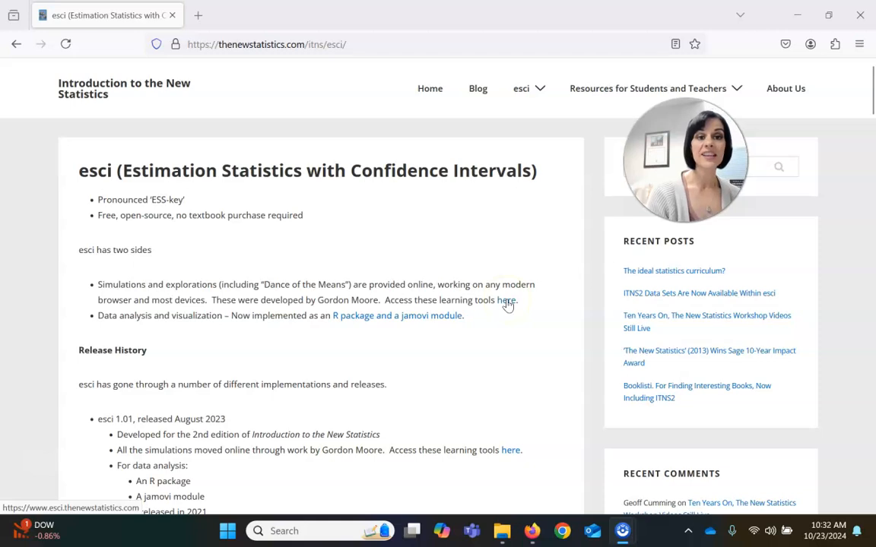
Open the online esci simulations and learning tools site, and return to the esci overview page.
{"action": "left_click", "coordinate": [508, 288]}
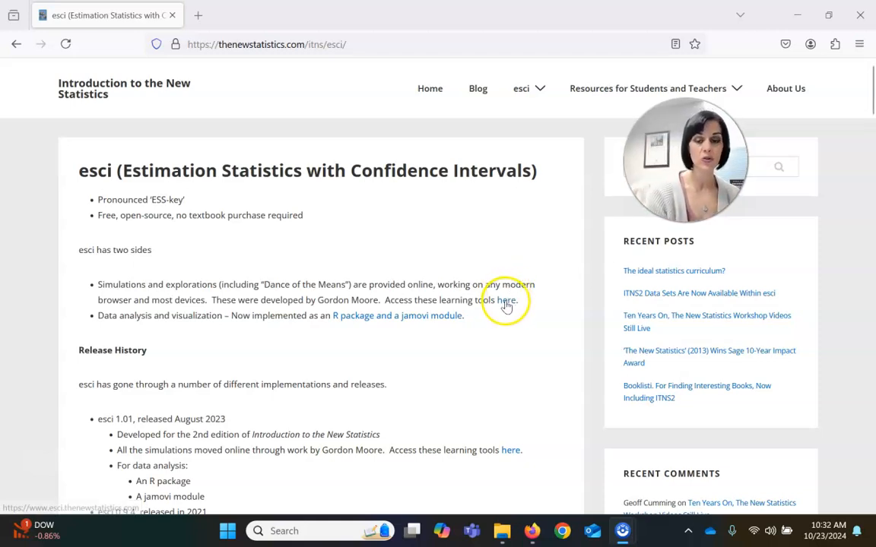
{"action": "left_click", "coordinate": [507, 303]}
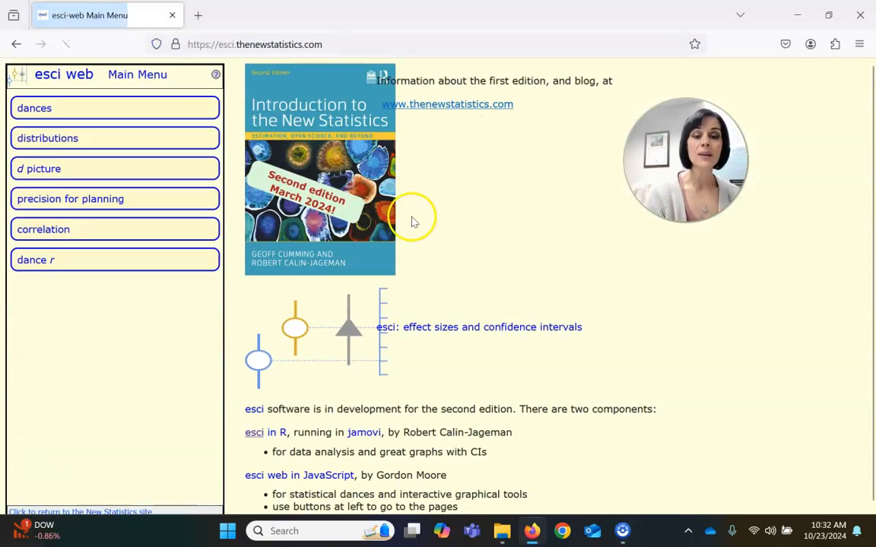
{"action": "left_click", "coordinate": [16, 44]}
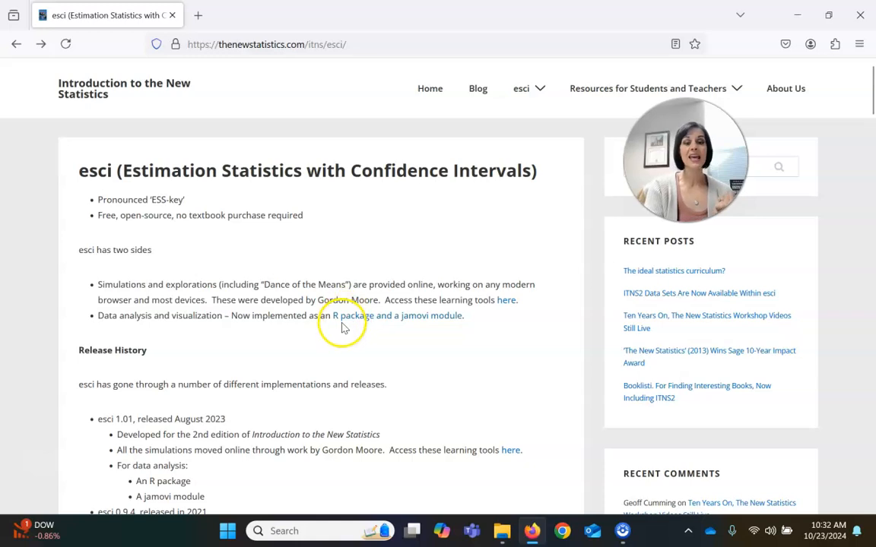
Open the R package and jamovi module page for esci and view its installation instructions.
{"action": "left_click", "coordinate": [414, 319]}
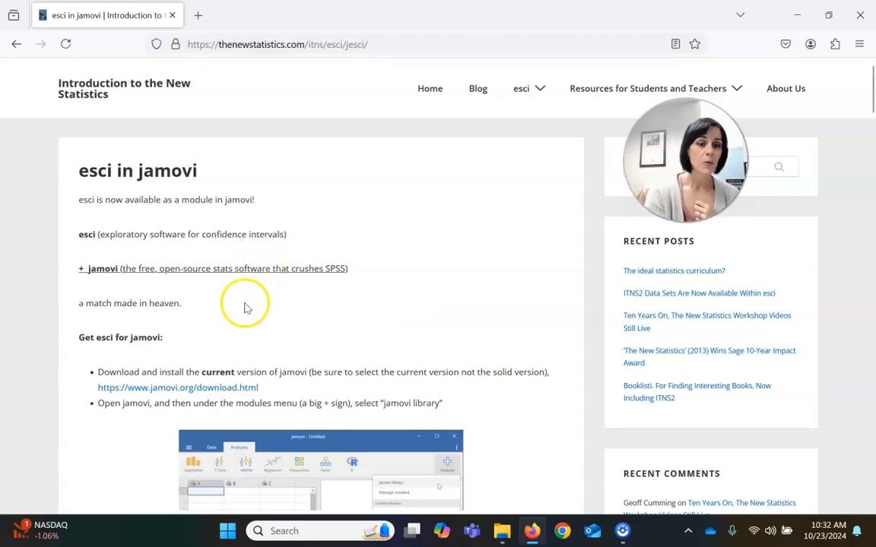
{"action": "scroll", "coordinate": [185, 322], "scroll_direction": "down", "scroll_amount": 3}
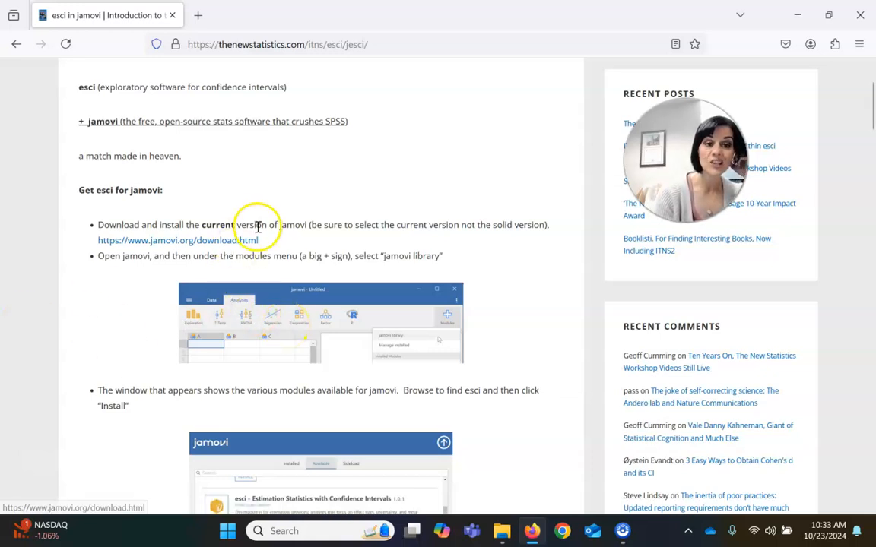
{"action": "scroll", "coordinate": [281, 282], "scroll_direction": "down", "scroll_amount": 1}
{"action": "scroll", "coordinate": [281, 281], "scroll_direction": "down", "scroll_amount": 1}
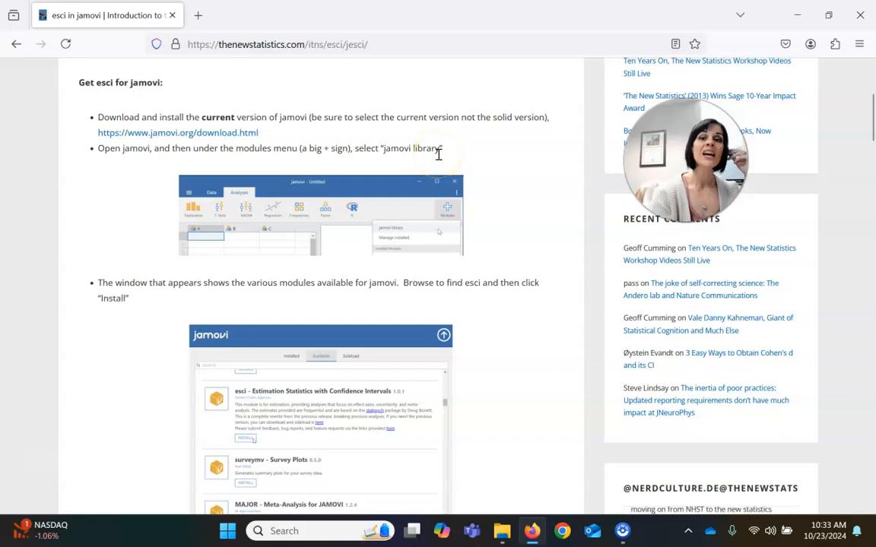
Open the jamovi download page and review the solid and current releases for each operating system.
{"action": "left_click", "coordinate": [226, 140]}
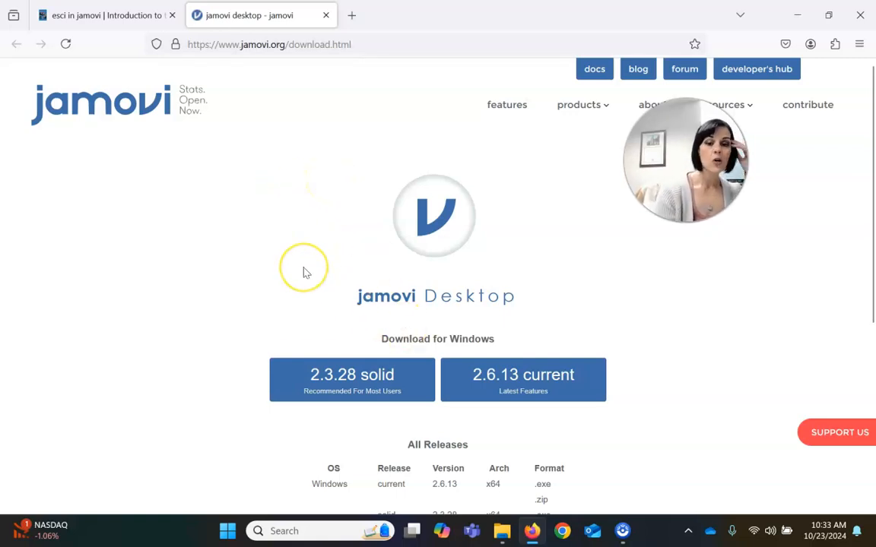
{"action": "scroll", "coordinate": [303, 272], "scroll_direction": "down", "scroll_amount": 3}
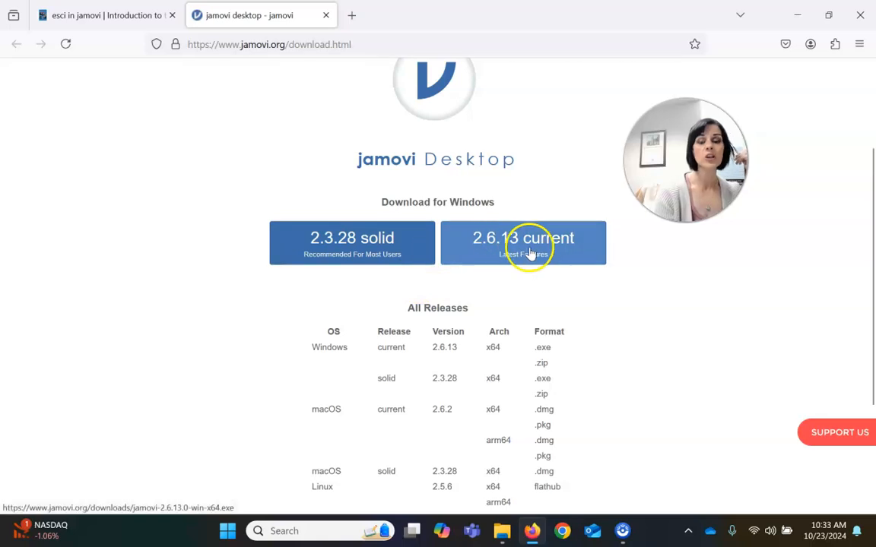
{"action": "scroll", "coordinate": [564, 298], "scroll_direction": "down", "scroll_amount": 3}
{"action": "scroll", "coordinate": [565, 297], "scroll_direction": "up", "scroll_amount": 4}
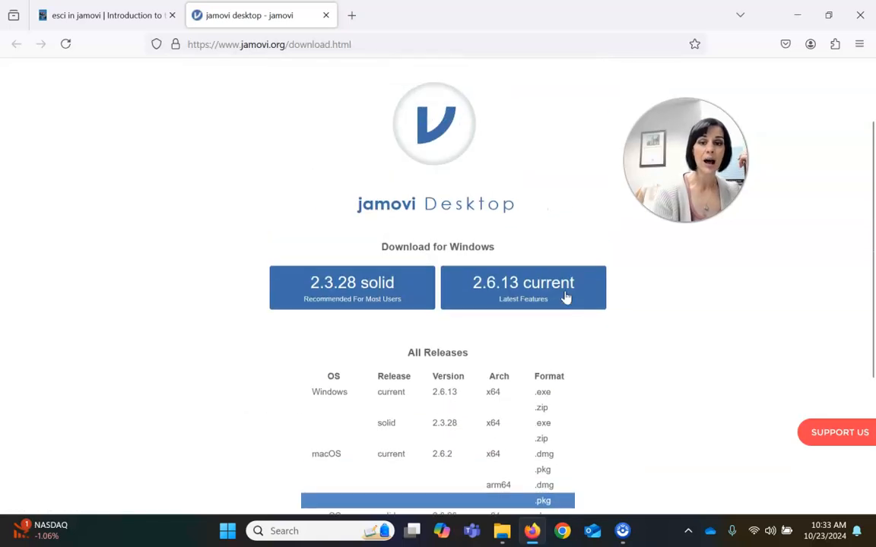
{"action": "scroll", "coordinate": [565, 297], "scroll_direction": "up", "scroll_amount": 1}
{"action": "scroll", "coordinate": [612, 396], "scroll_direction": "up", "scroll_amount": 1}
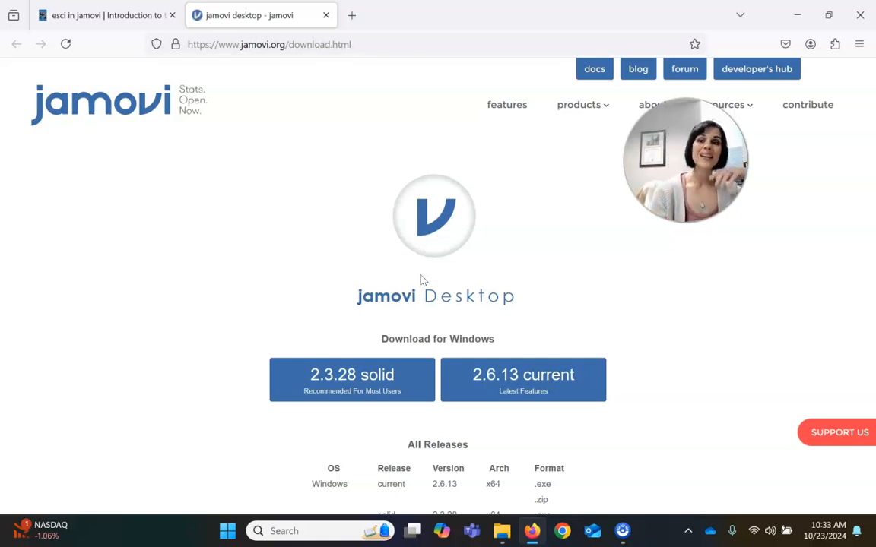
{"action": "mouse_move", "coordinate": [596, 105]}
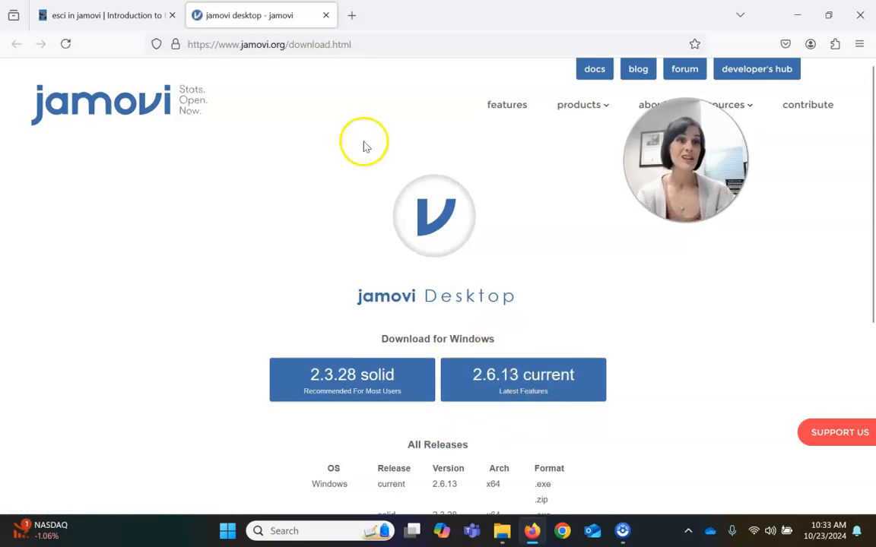
Return to the esci in jamovi page and enlarge it to 133% at the module installation instructions.
{"action": "left_click", "coordinate": [116, 20]}
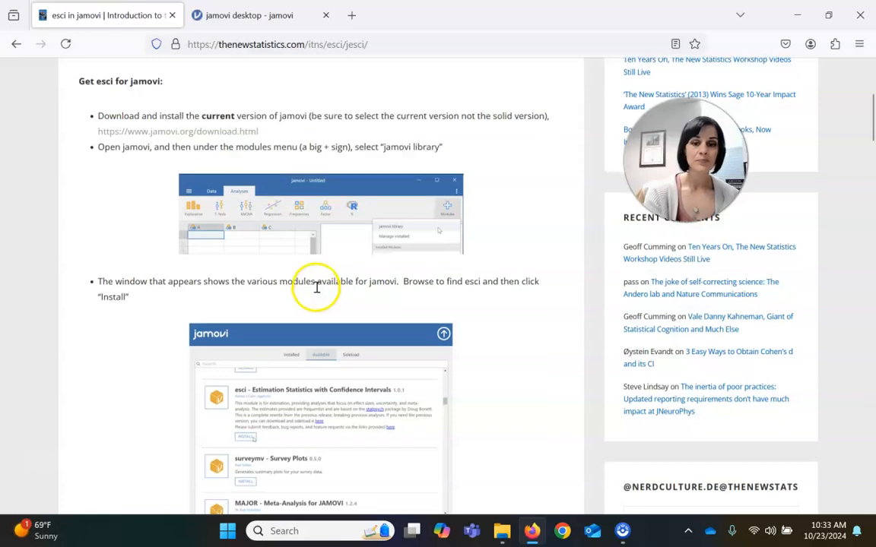
{"action": "scroll", "coordinate": [316, 289], "scroll_direction": "down", "scroll_amount": 2}
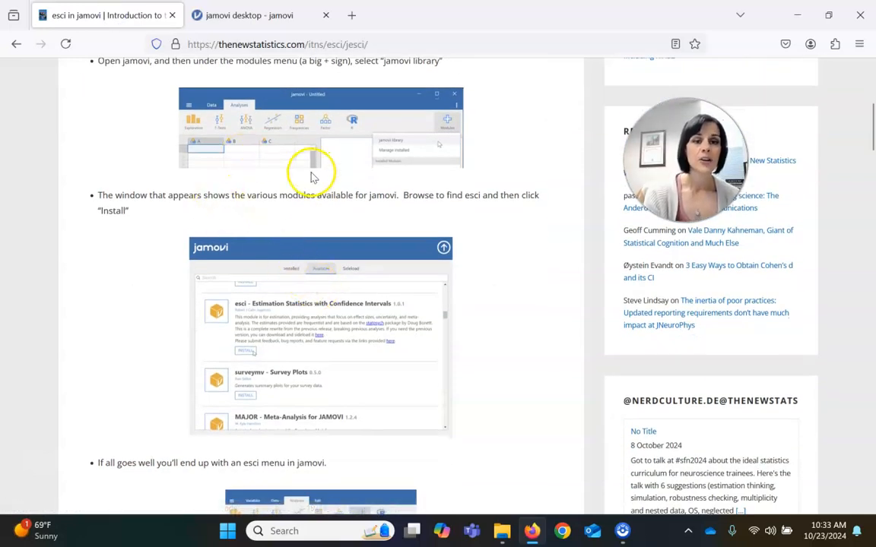
{"action": "scroll", "coordinate": [281, 154], "scroll_direction": "up", "scroll_amount": 2}
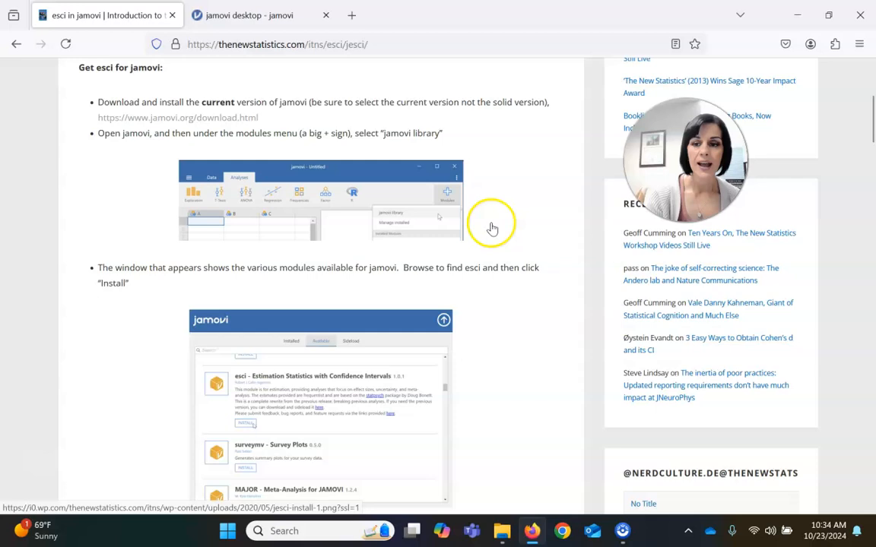
{"action": "left_click", "coordinate": [859, 43]}
{"action": "left_click", "coordinate": [832, 371]}
{"action": "left_click", "coordinate": [832, 371]}
{"action": "left_click", "coordinate": [832, 371]}
{"action": "left_click", "coordinate": [832, 371]}
{"action": "left_click", "coordinate": [832, 371]}
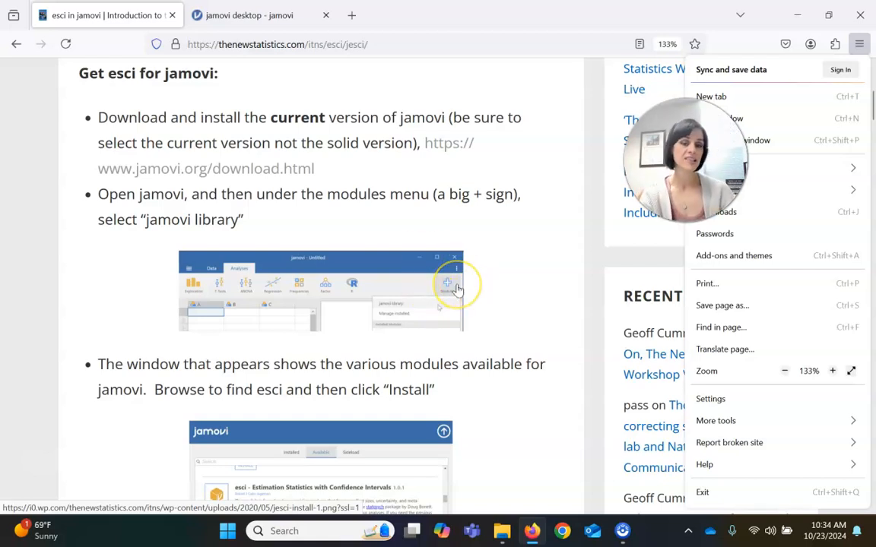
Read the instructions for installing the esci module from the jamovi library, through to the resulting esci menu illustration.
{"action": "scroll", "coordinate": [319, 251], "scroll_direction": "down", "scroll_amount": 2}
{"action": "scroll", "coordinate": [319, 253], "scroll_direction": "down", "scroll_amount": 3}
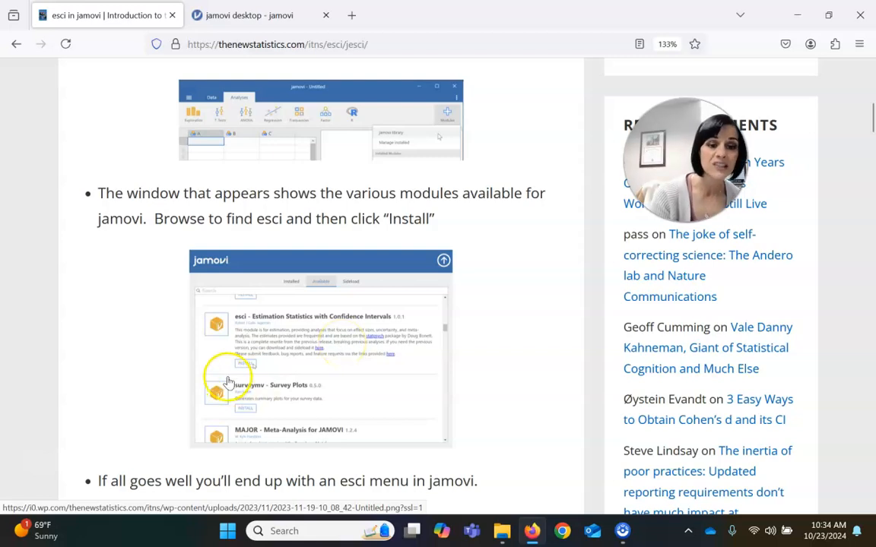
{"action": "scroll", "coordinate": [251, 381], "scroll_direction": "down", "scroll_amount": 6}
{"action": "scroll", "coordinate": [254, 382], "scroll_direction": "down", "scroll_amount": 2}
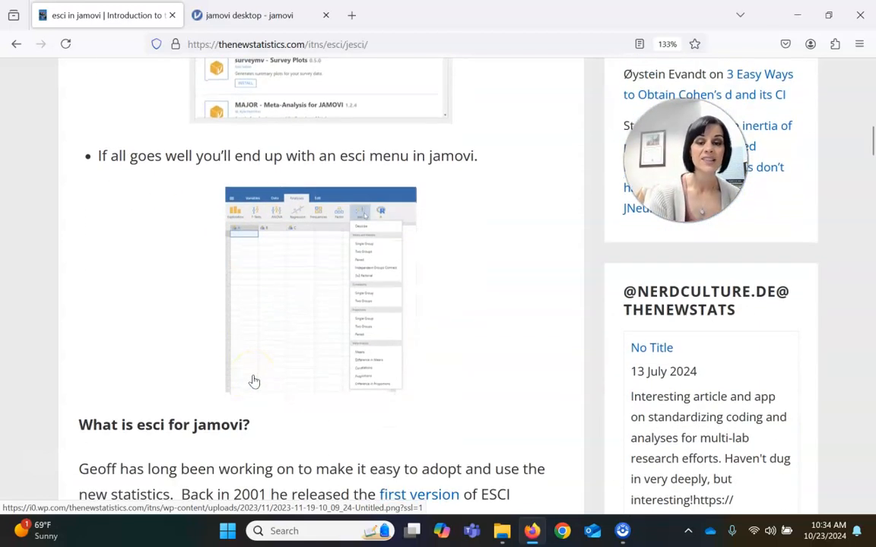
{"action": "scroll", "coordinate": [254, 382], "scroll_direction": "down", "scroll_amount": 1}
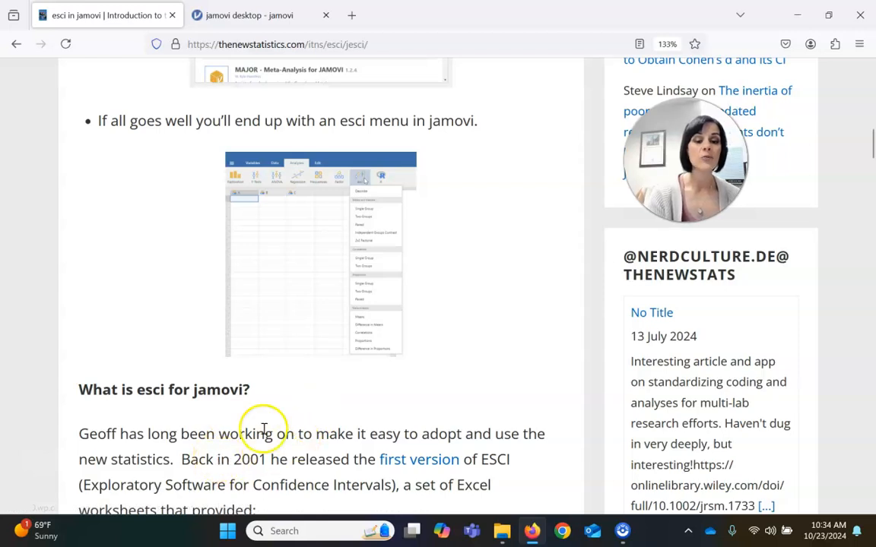
Search the computer for jamovi and launch jamovi 2.6.13.
{"action": "left_click", "coordinate": [313, 529]}
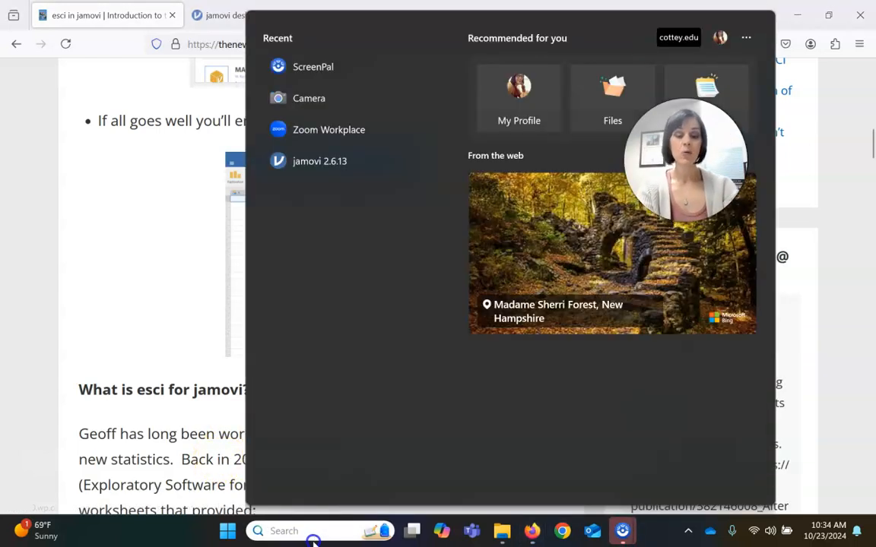
{"action": "type", "text": "jam"}
{"action": "left_click", "coordinate": [378, 111]}
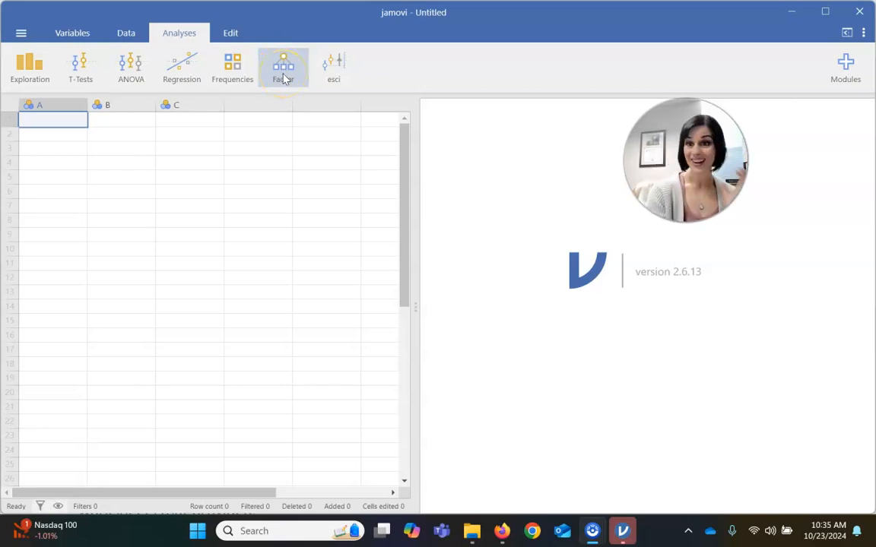
Examine the analyses offered by the esci module, including means and medians, correlations, proportions and meta-analysis.
{"action": "left_click", "coordinate": [337, 76]}
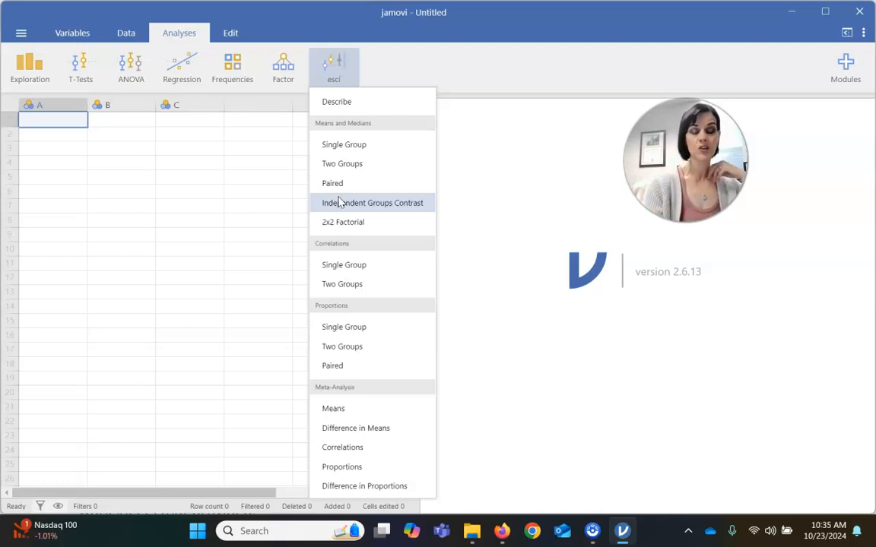
{"action": "left_click", "coordinate": [343, 224]}
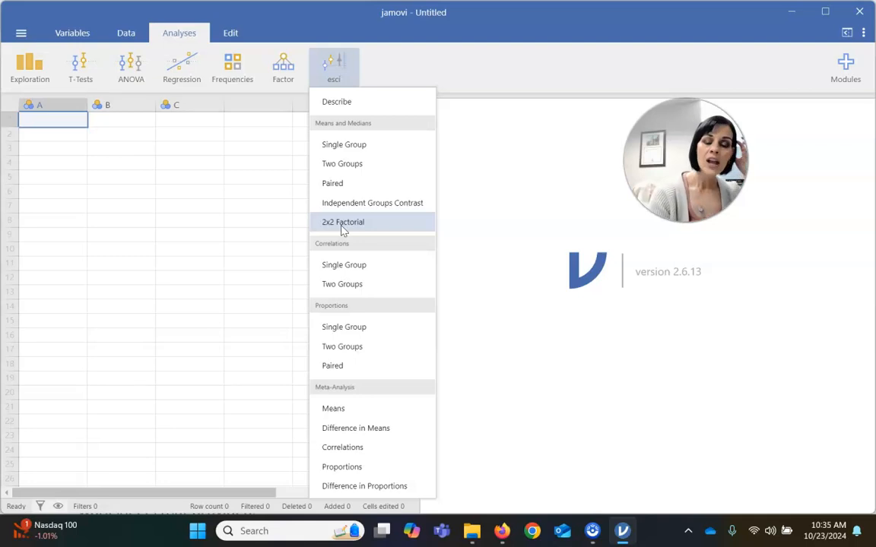
{"action": "left_click", "coordinate": [355, 266]}
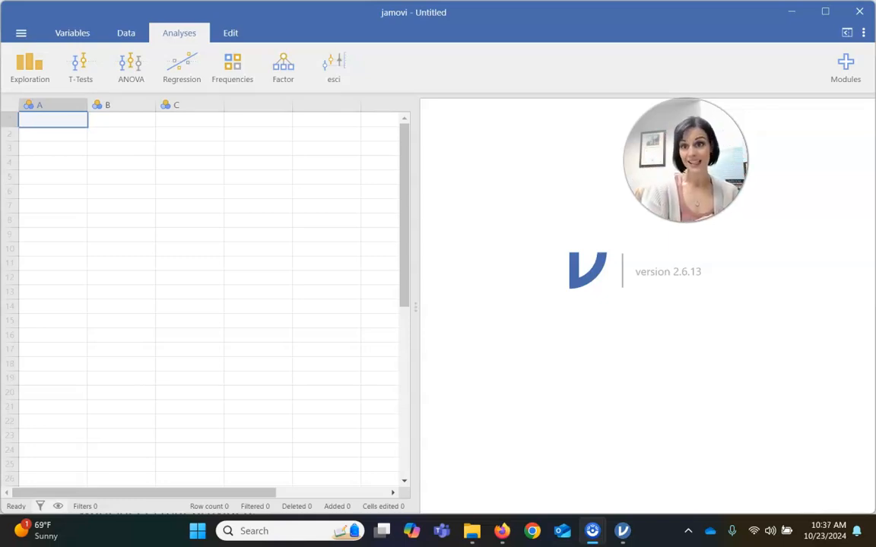
Open the data file ITNS-Ch07_Activity_Superstition-and-Golf_Data_CSV-Format.omv from the Documents folder.
{"action": "left_click", "coordinate": [20, 33]}
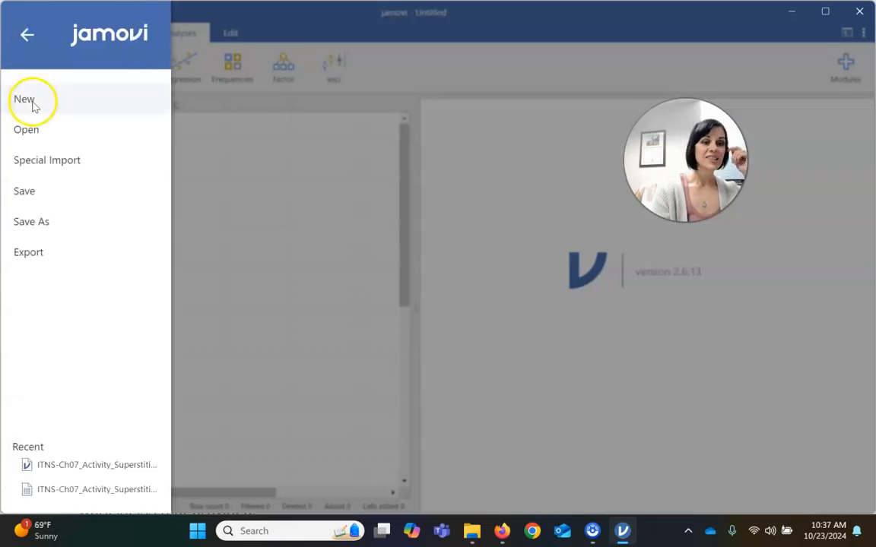
{"action": "left_click", "coordinate": [25, 36]}
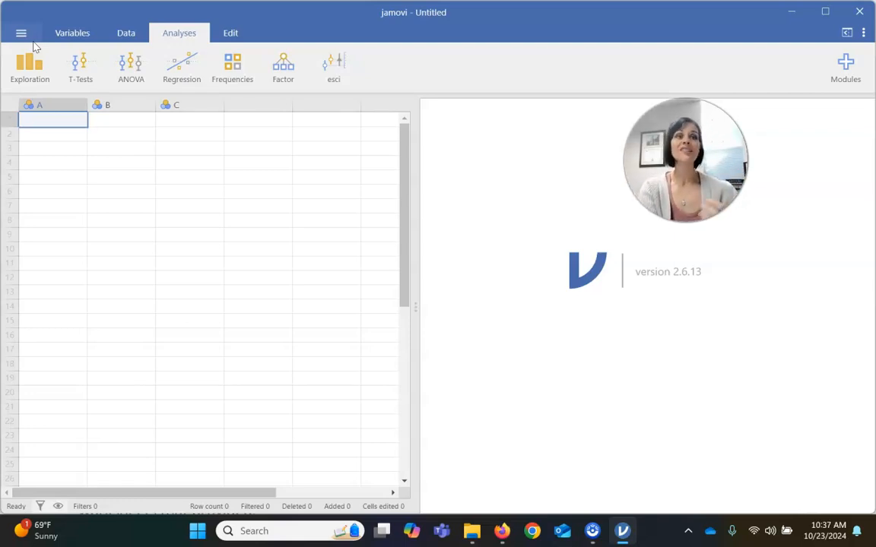
{"action": "left_click", "coordinate": [30, 34]}
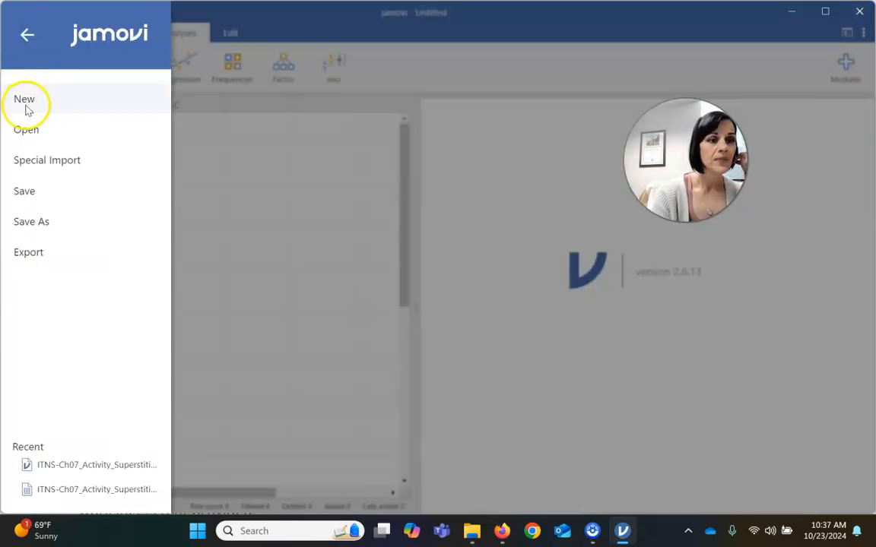
{"action": "left_click", "coordinate": [31, 133]}
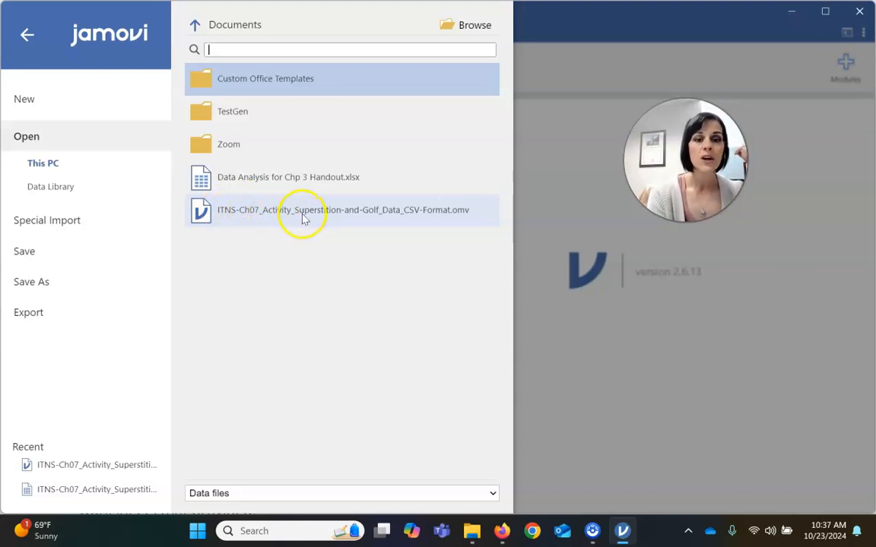
{"action": "left_click", "coordinate": [375, 212]}
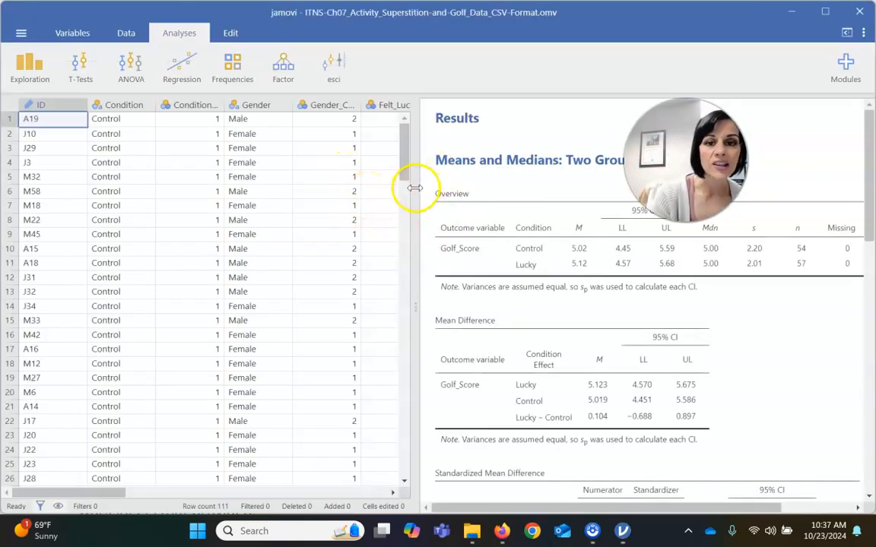
Widen the data area so the columns through Golf_Score show, and look through the data rows.
{"action": "left_click_drag", "start_coordinate": [415, 185], "coordinate": [770, 275]}
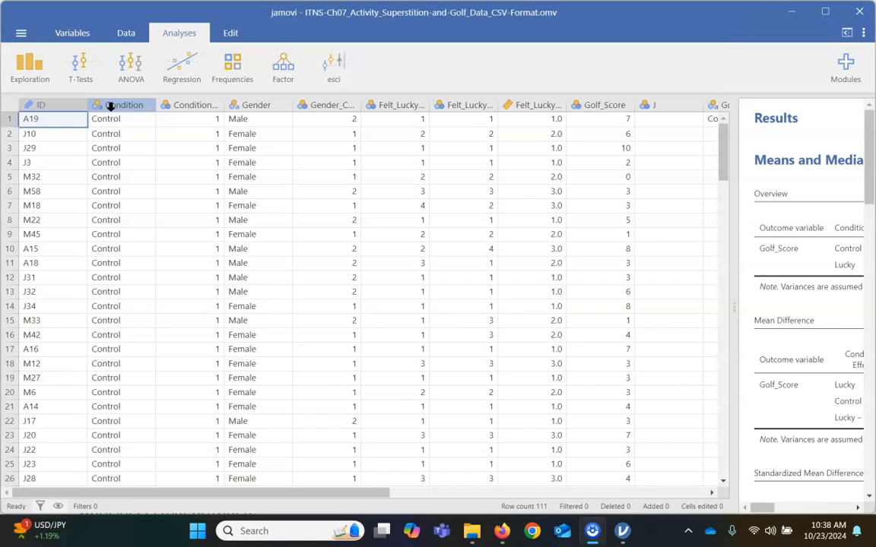
{"action": "scroll", "coordinate": [122, 179], "scroll_direction": "down", "scroll_amount": 17}
{"action": "scroll", "coordinate": [122, 178], "scroll_direction": "down", "scroll_amount": 3}
{"action": "scroll", "coordinate": [121, 177], "scroll_direction": "up", "scroll_amount": 16}
{"action": "scroll", "coordinate": [129, 144], "scroll_direction": "up", "scroll_amount": 5}
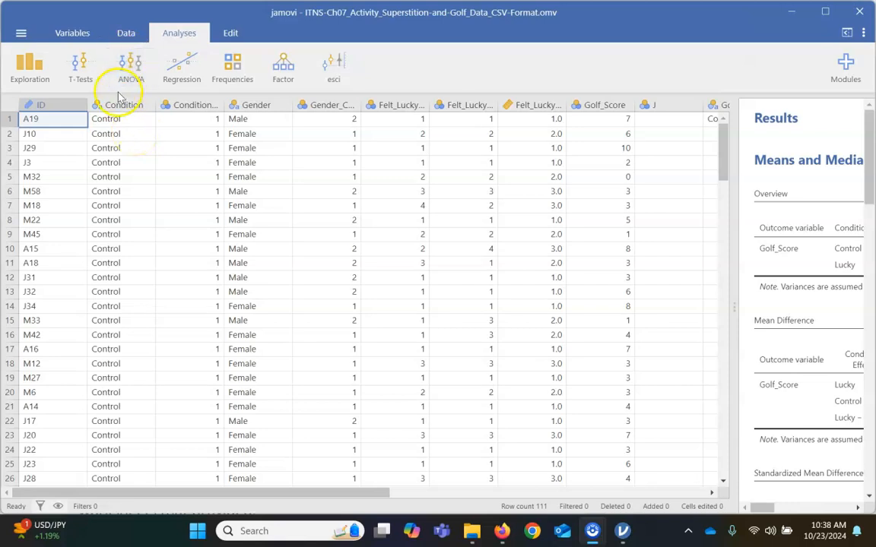
Open the variable settings of the Condition column and examine its measure type, data type and levels.
{"action": "left_click", "coordinate": [125, 33]}
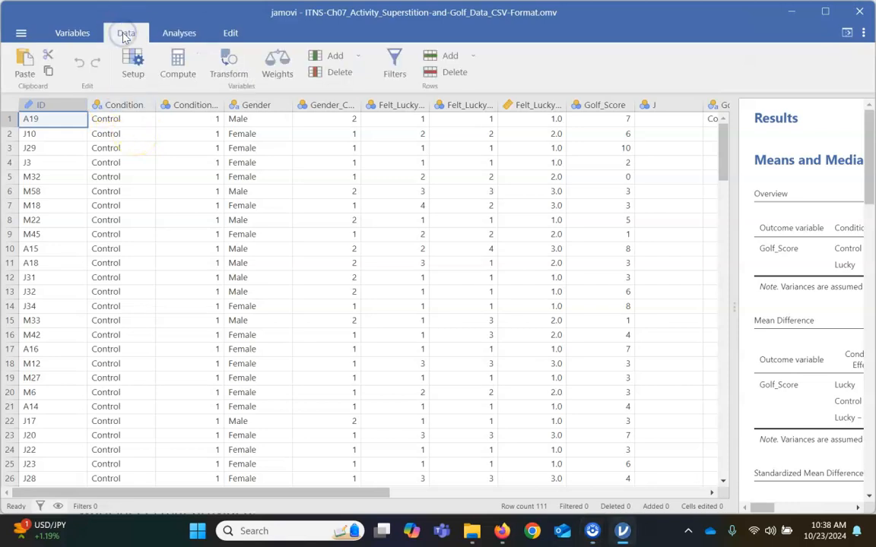
{"action": "left_click", "coordinate": [183, 33]}
{"action": "left_click", "coordinate": [114, 101]}
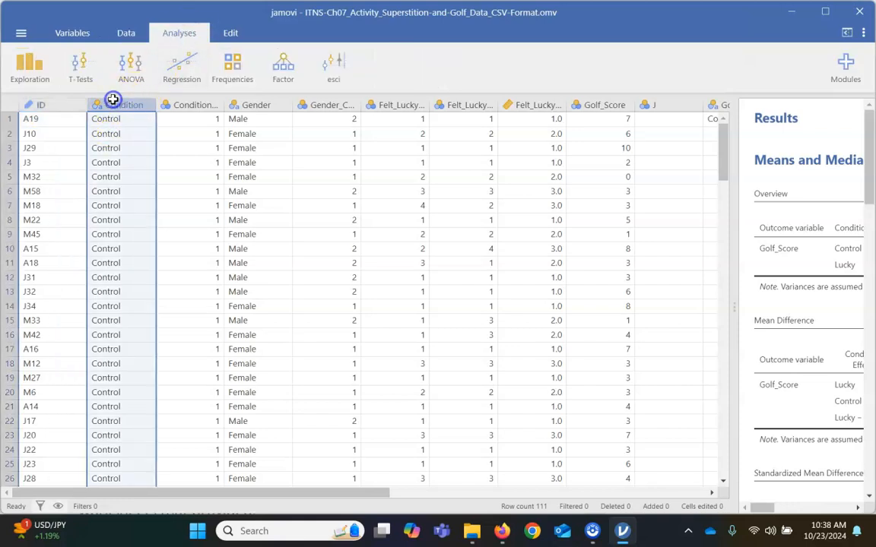
{"action": "double_click", "coordinate": [113, 100]}
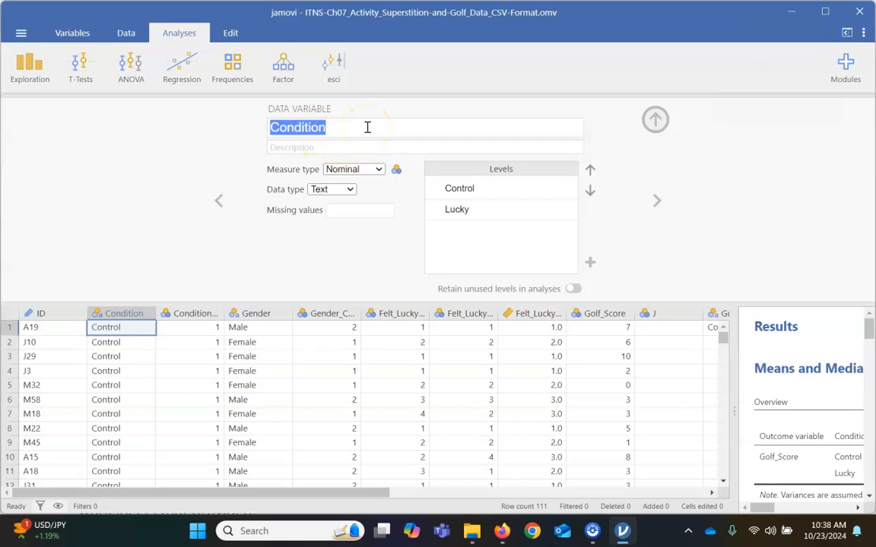
{"action": "left_click", "coordinate": [190, 251]}
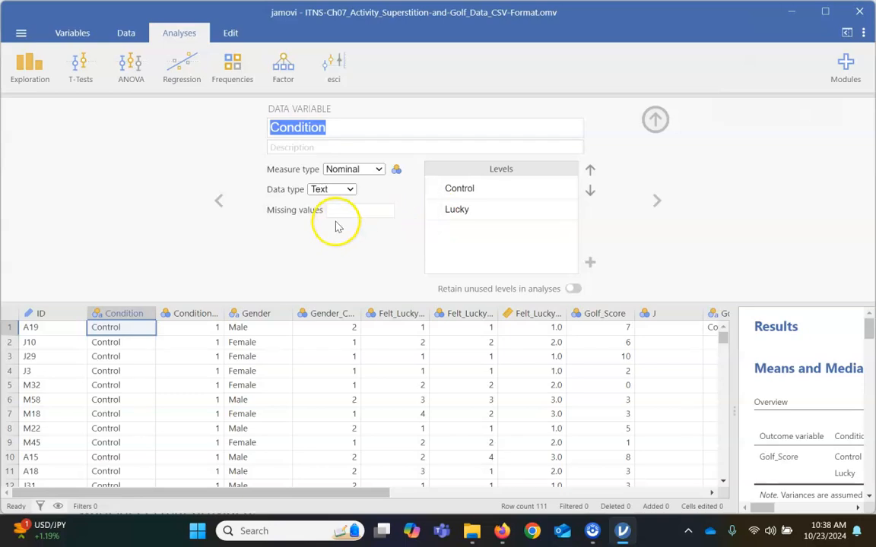
{"action": "left_click", "coordinate": [474, 188]}
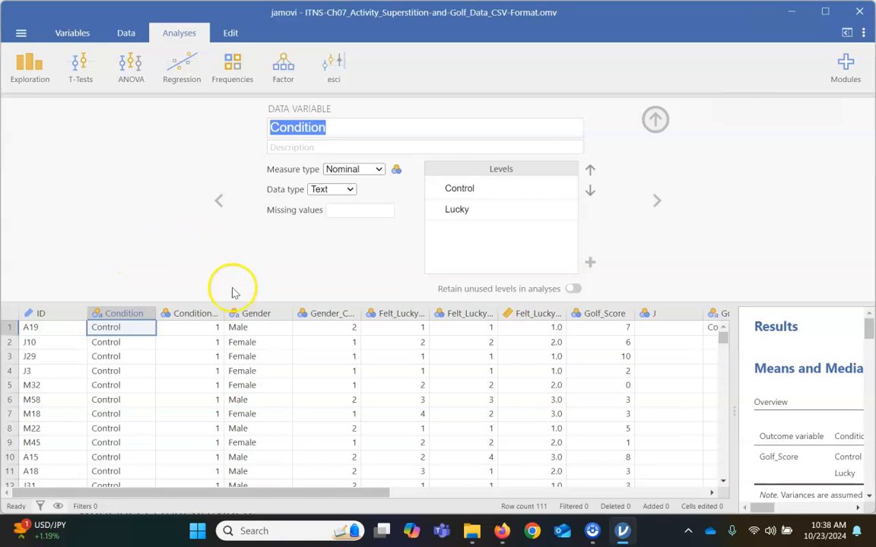
Close the Condition variable settings and set the measure type of the Golf_Score variable to Continuous.
{"action": "left_click", "coordinate": [655, 119]}
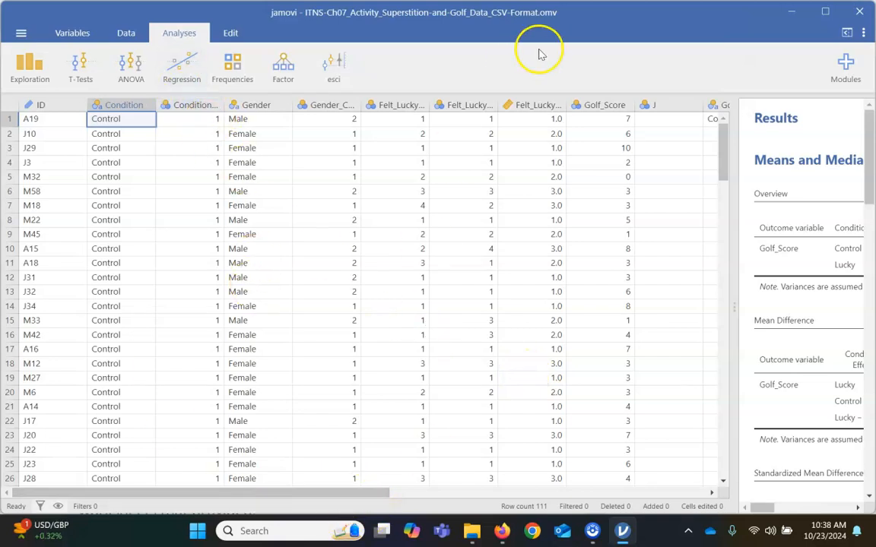
{"action": "double_click", "coordinate": [595, 107]}
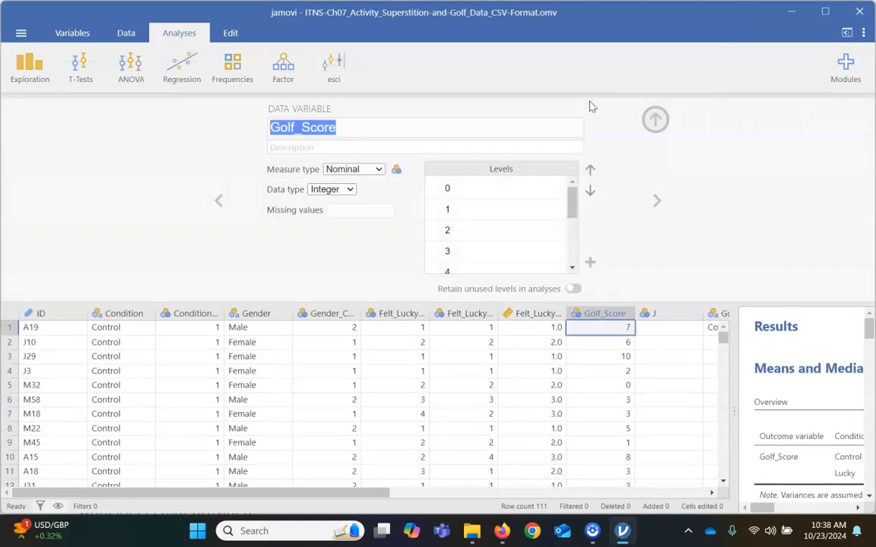
{"action": "left_click", "coordinate": [380, 169]}
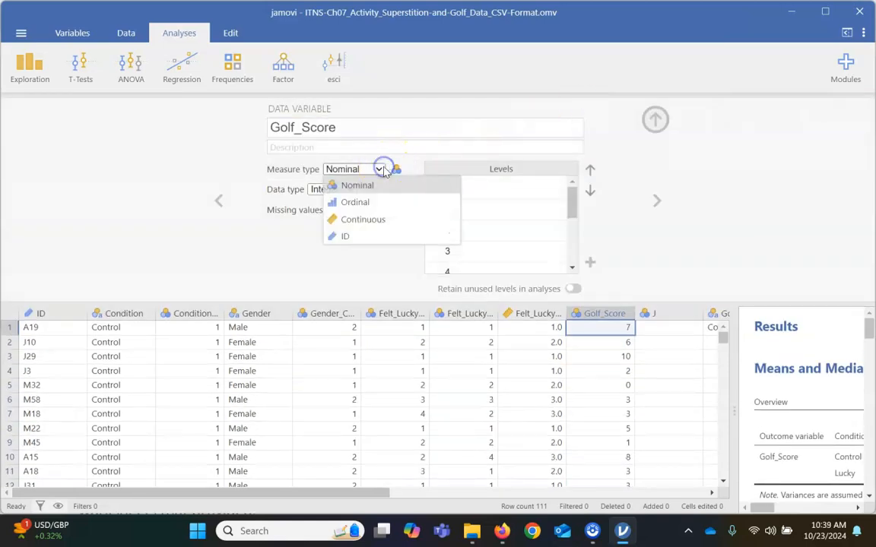
{"action": "left_click", "coordinate": [368, 219]}
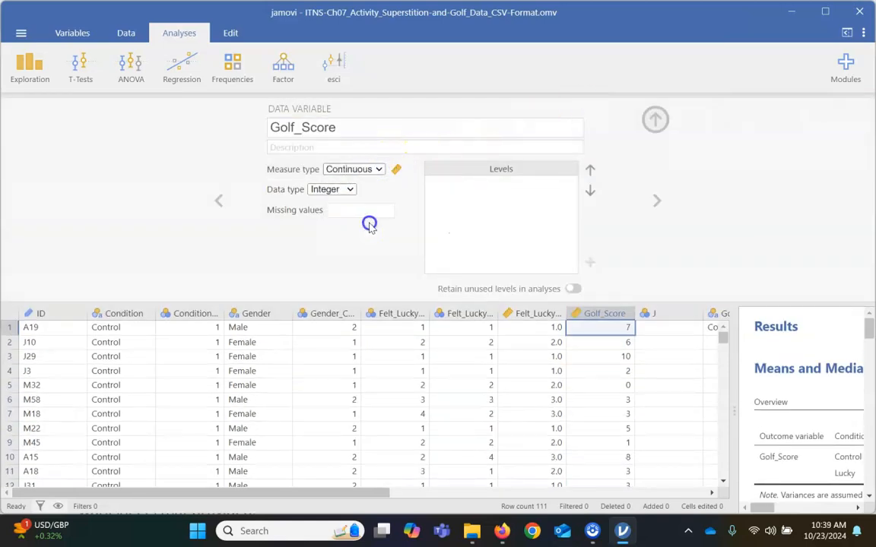
{"action": "left_click", "coordinate": [379, 170]}
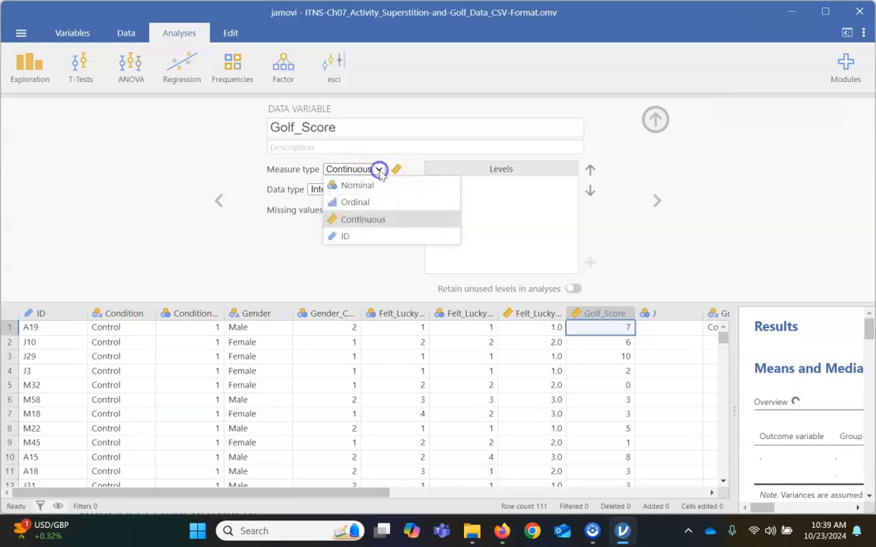
{"action": "left_click", "coordinate": [382, 219]}
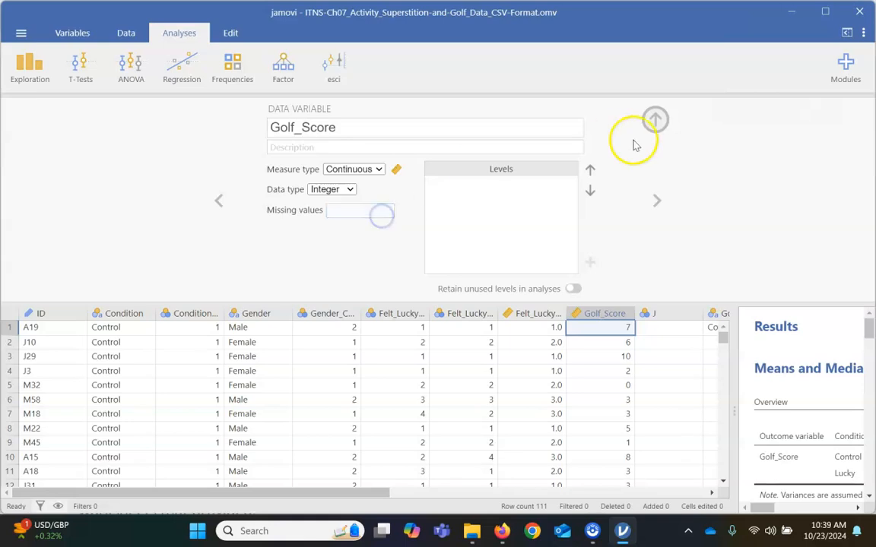
{"action": "left_click", "coordinate": [653, 119]}
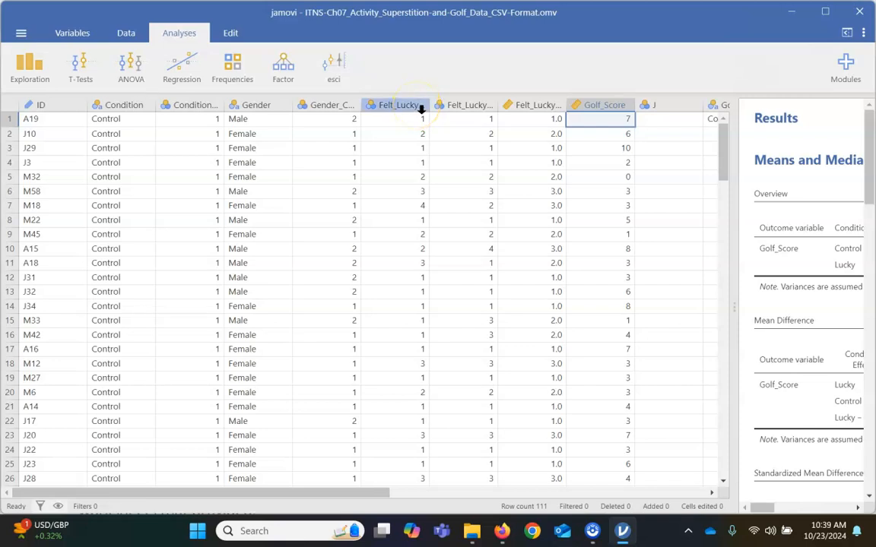
Examine the variable settings of Felt_Lucky_Avg, Felt_Lucky_2 and Felt_Lucky_1, and look through the remaining data columns up to column N.
{"action": "left_click", "coordinate": [335, 66]}
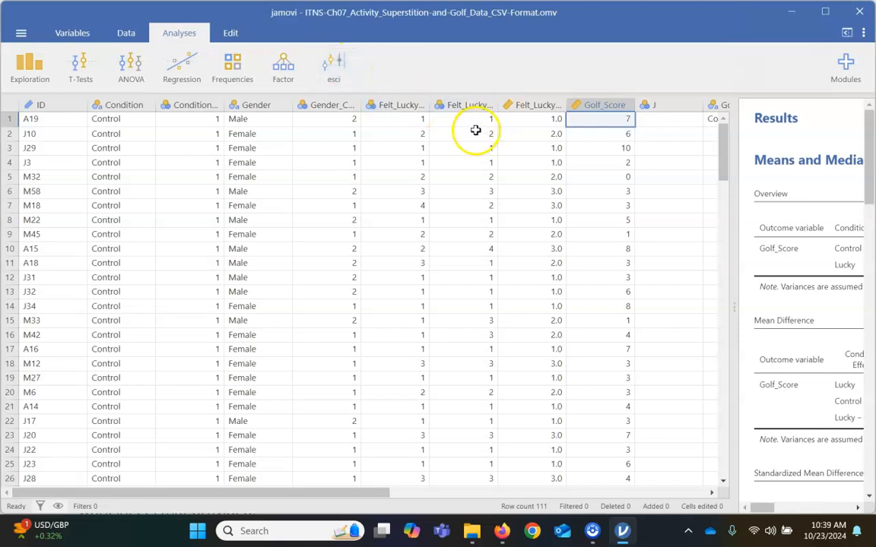
{"action": "scroll", "coordinate": [511, 235], "scroll_direction": "down", "scroll_amount": 1}
{"action": "scroll", "coordinate": [511, 235], "scroll_direction": "down", "scroll_amount": 3}
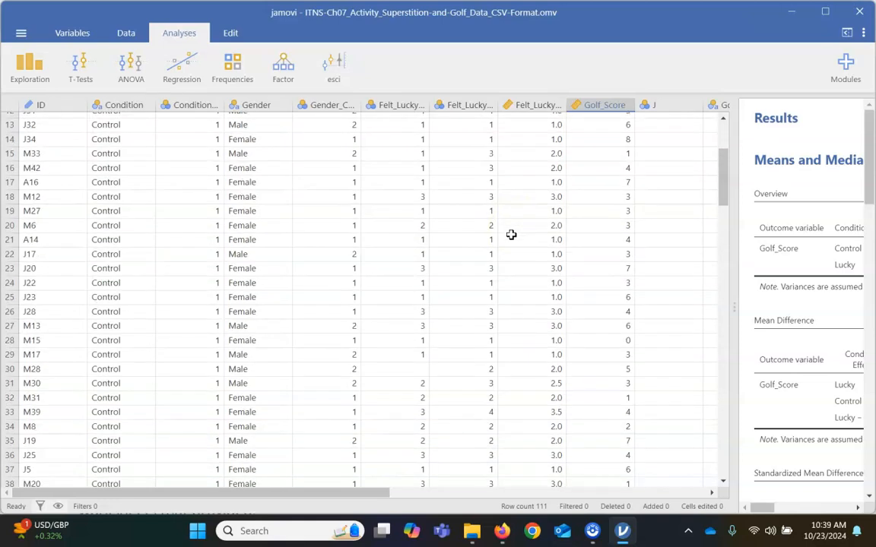
{"action": "scroll", "coordinate": [511, 235], "scroll_direction": "up", "scroll_amount": 4}
{"action": "left_click", "coordinate": [546, 105]}
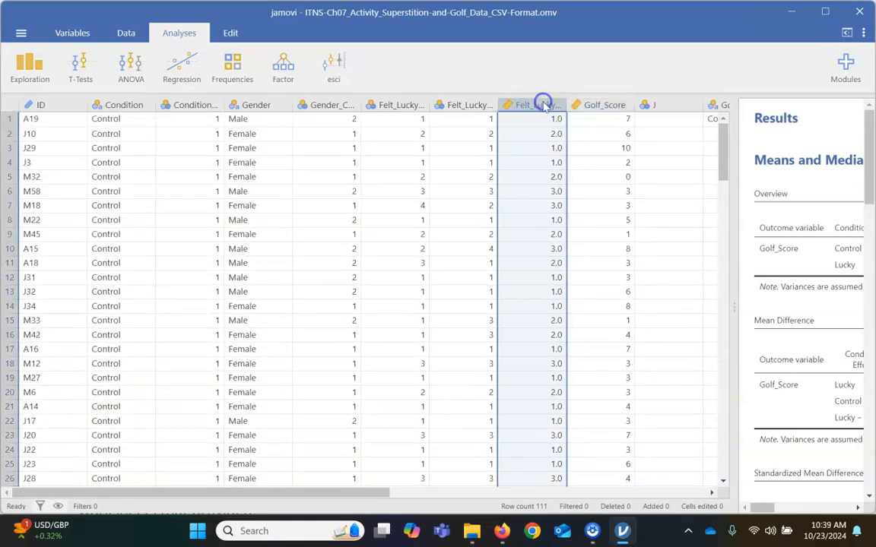
{"action": "double_click", "coordinate": [545, 105]}
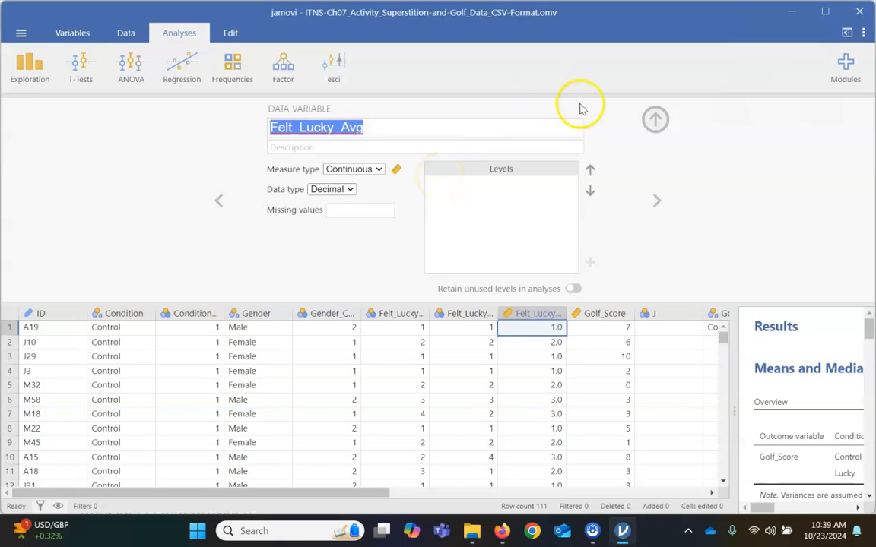
{"action": "left_click", "coordinate": [655, 115]}
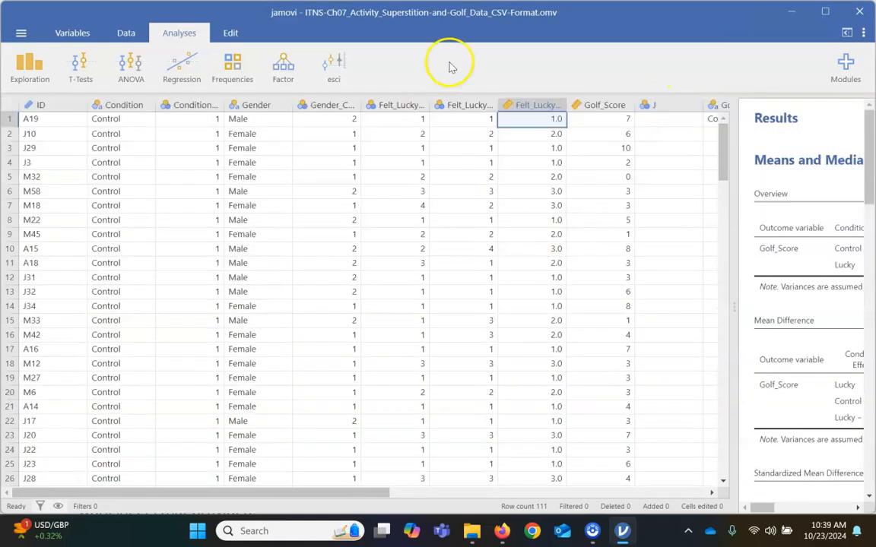
{"action": "double_click", "coordinate": [469, 104]}
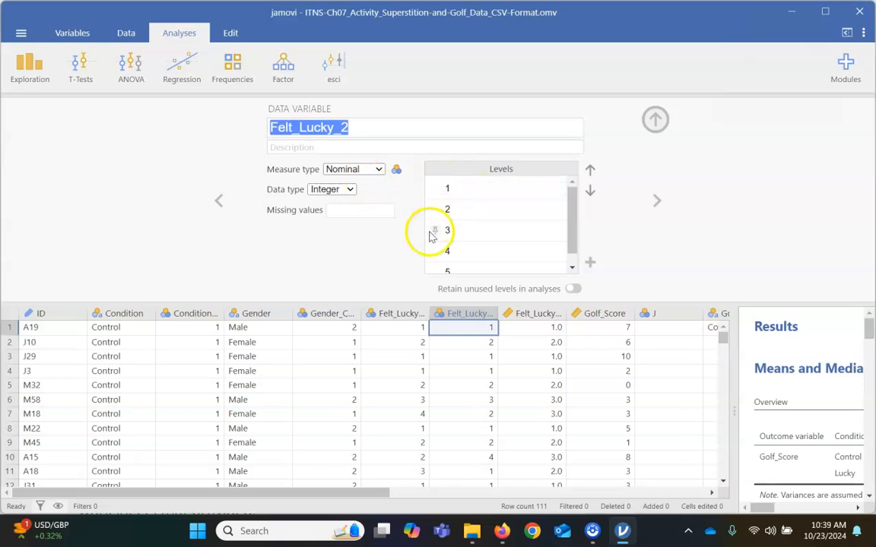
{"action": "scroll", "coordinate": [500, 243], "scroll_direction": "down", "scroll_amount": 1}
{"action": "left_click", "coordinate": [655, 120]}
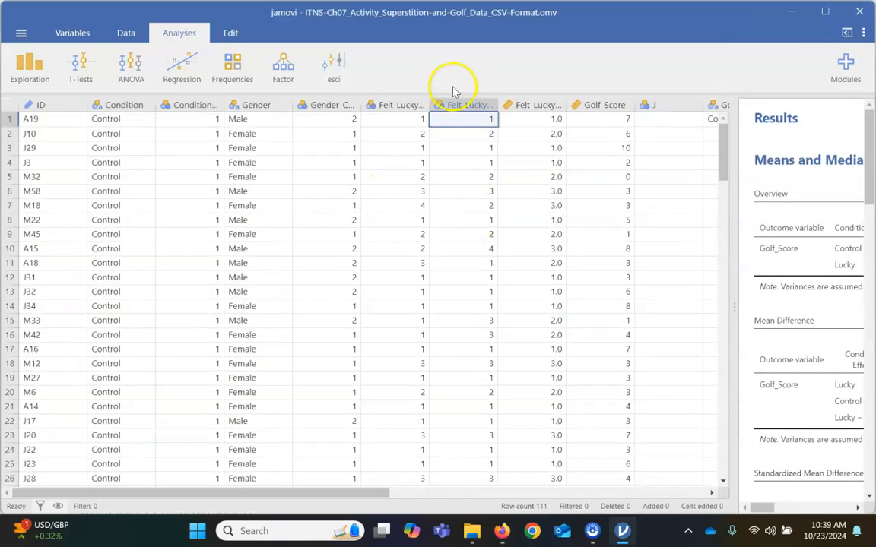
{"action": "double_click", "coordinate": [403, 105]}
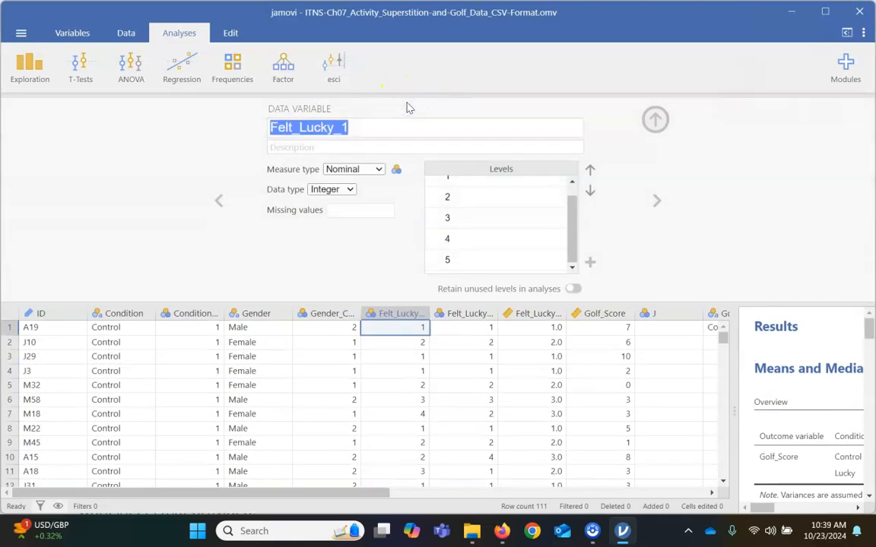
{"action": "left_click", "coordinate": [655, 119]}
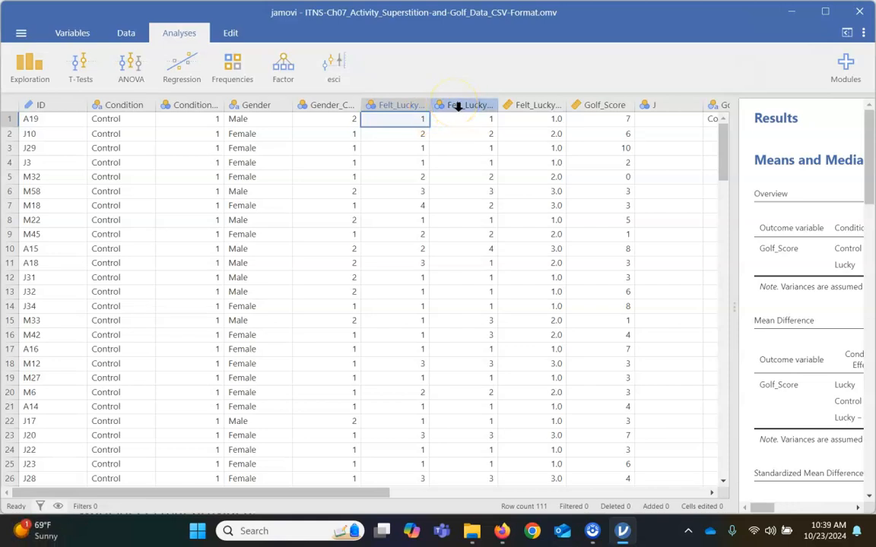
{"action": "scroll", "coordinate": [659, 176], "scroll_direction": "right", "scroll_amount": 2}
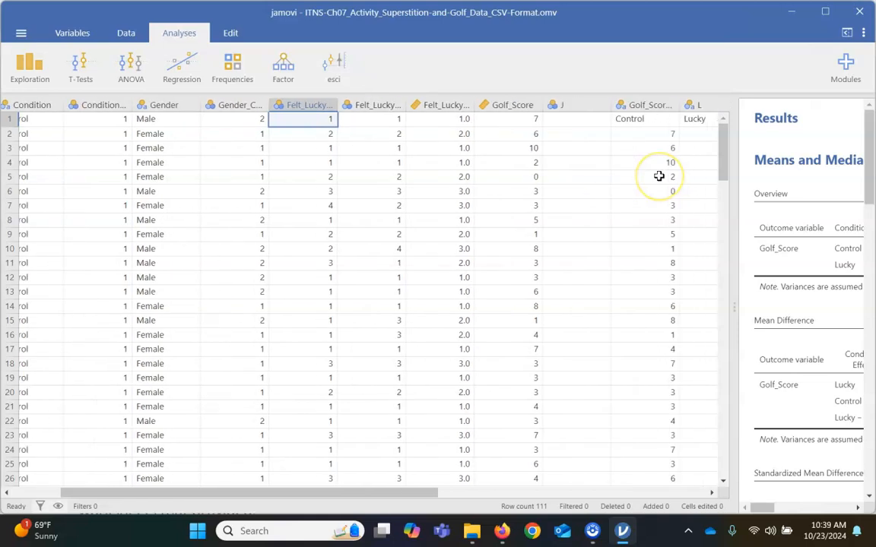
{"action": "scroll", "coordinate": [659, 175], "scroll_direction": "right", "scroll_amount": 5}
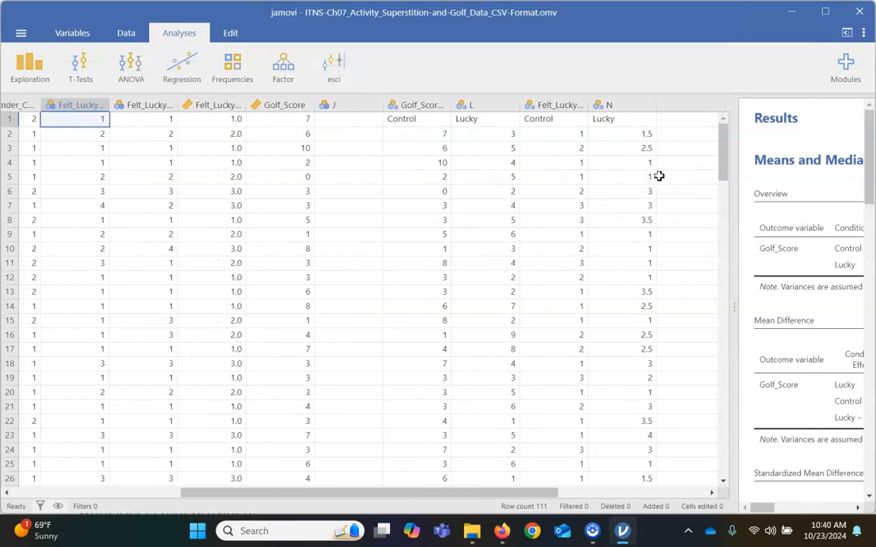
{"action": "scroll", "coordinate": [659, 176], "scroll_direction": "left", "scroll_amount": 6}
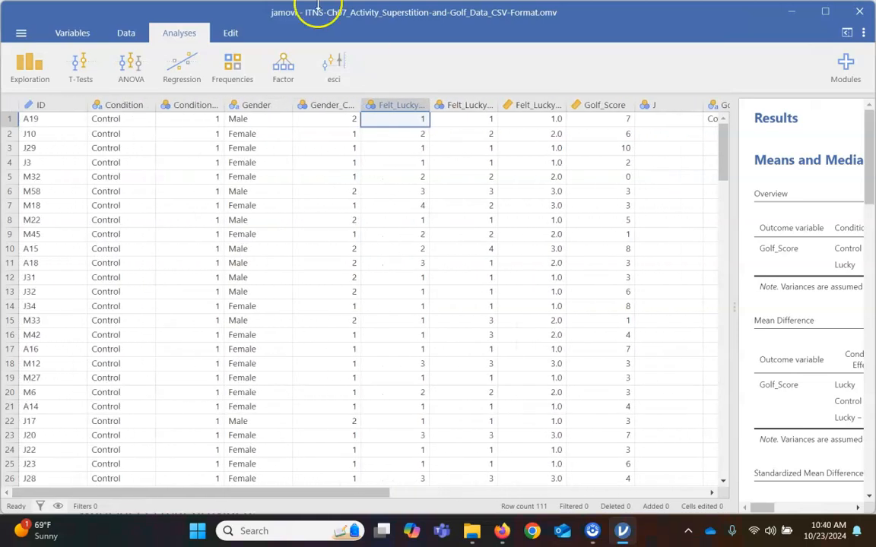
Start an esci Means and Medians: Two Groups analysis and assign Golf_Score as its outcome variable.
{"action": "left_click", "coordinate": [325, 64]}
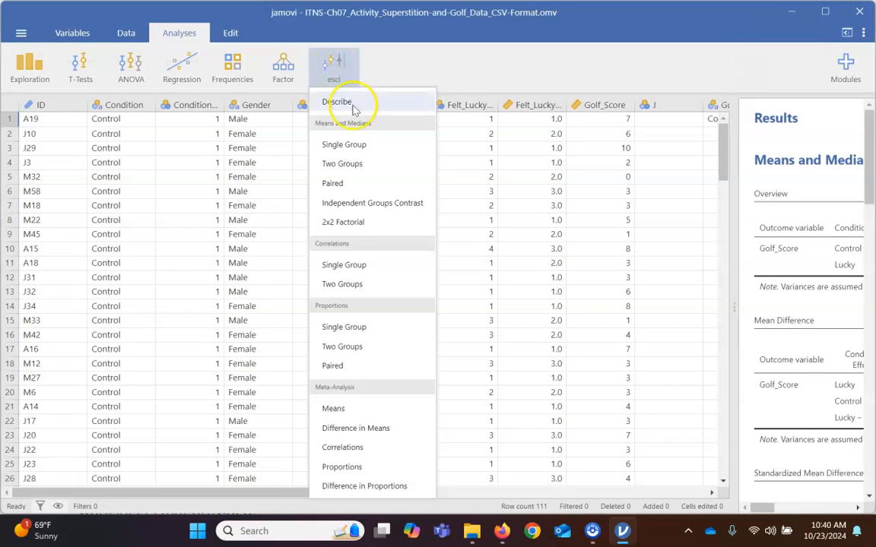
{"action": "left_click", "coordinate": [343, 164]}
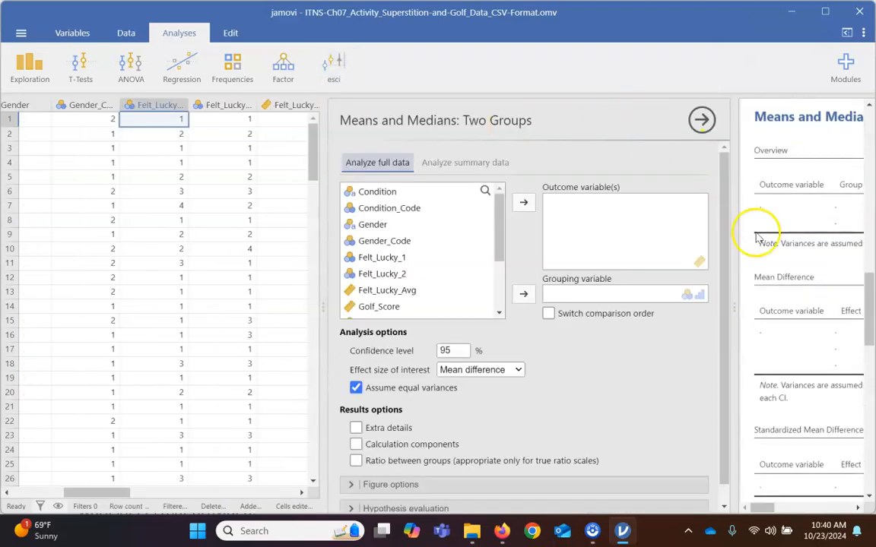
{"action": "left_click_drag", "start_coordinate": [736, 306], "coordinate": [804, 314]}
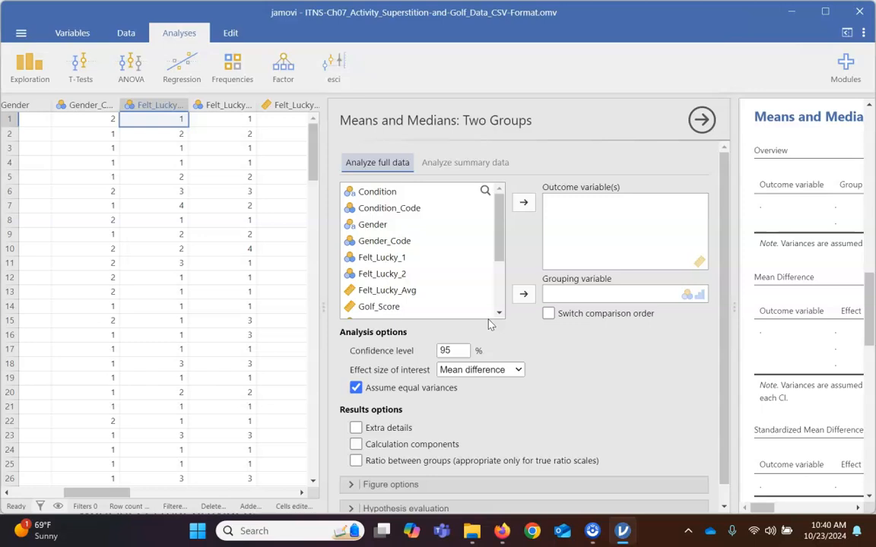
{"action": "left_click", "coordinate": [382, 308]}
{"action": "left_click_drag", "start_coordinate": [382, 309], "coordinate": [602, 219]}
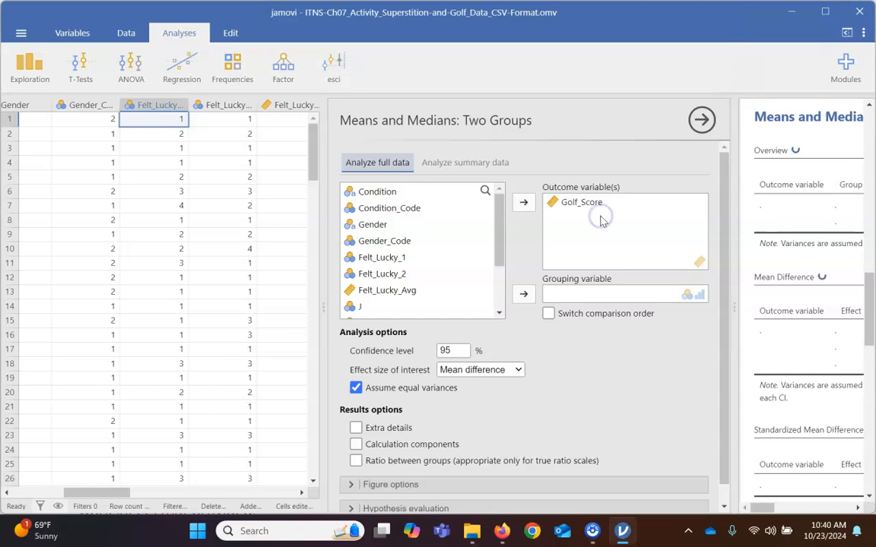
{"action": "left_click", "coordinate": [475, 274]}
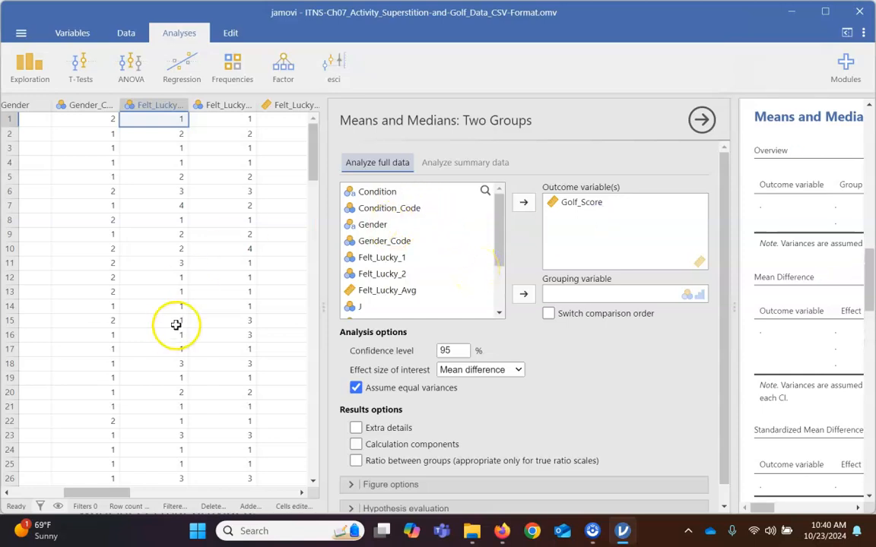
Check the Control and Lucky rows in the data and assign Condition as the grouping variable of the analysis.
{"action": "left_click_drag", "start_coordinate": [98, 492], "coordinate": [32, 485]}
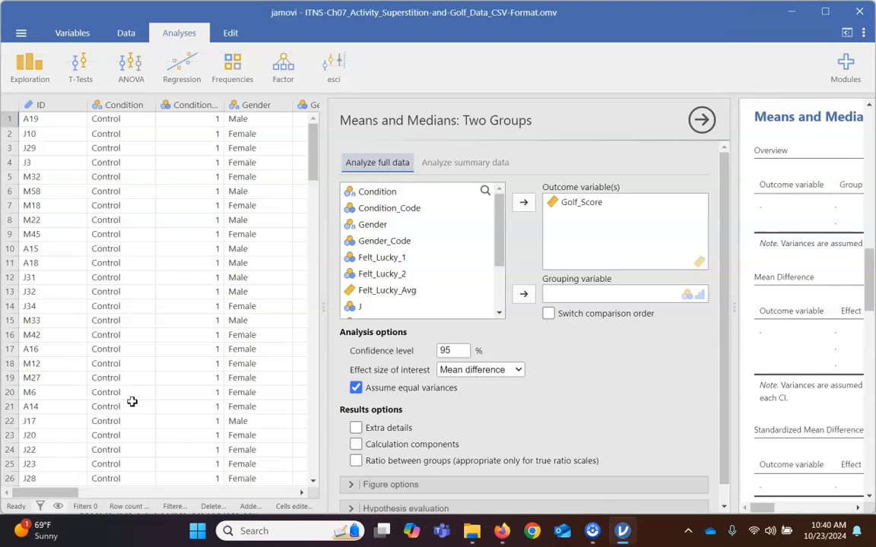
{"action": "scroll", "coordinate": [76, 325], "scroll_direction": "down", "scroll_amount": 20}
{"action": "scroll", "coordinate": [86, 324], "scroll_direction": "up", "scroll_amount": 12}
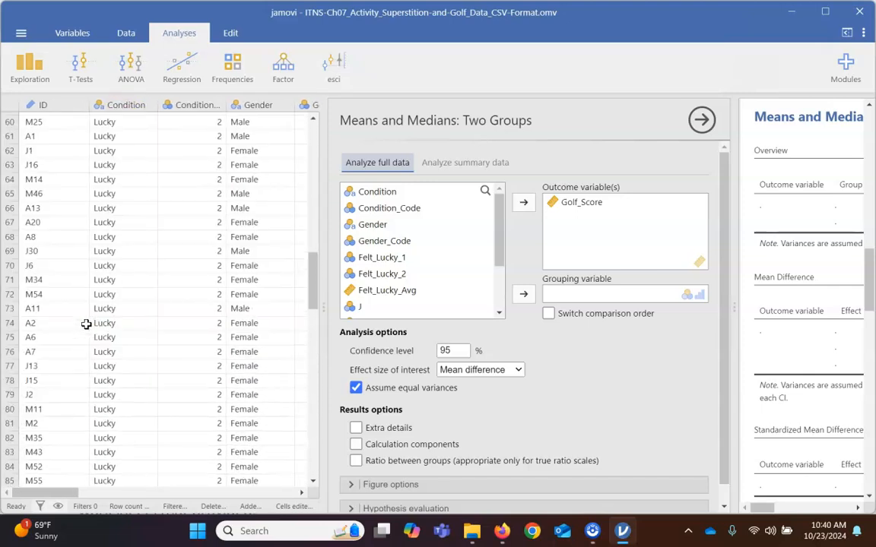
{"action": "left_click", "coordinate": [386, 193]}
{"action": "left_click_drag", "start_coordinate": [386, 193], "coordinate": [590, 298]}
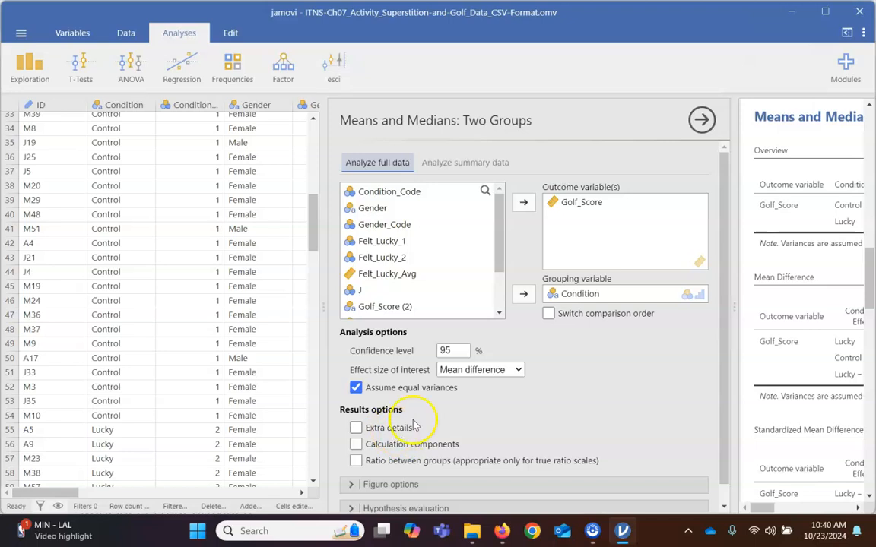
Set the distribution style to Cat's eye in the analysis's figure options, and collapse those options.
{"action": "scroll", "coordinate": [529, 444], "scroll_direction": "down", "scroll_amount": 1}
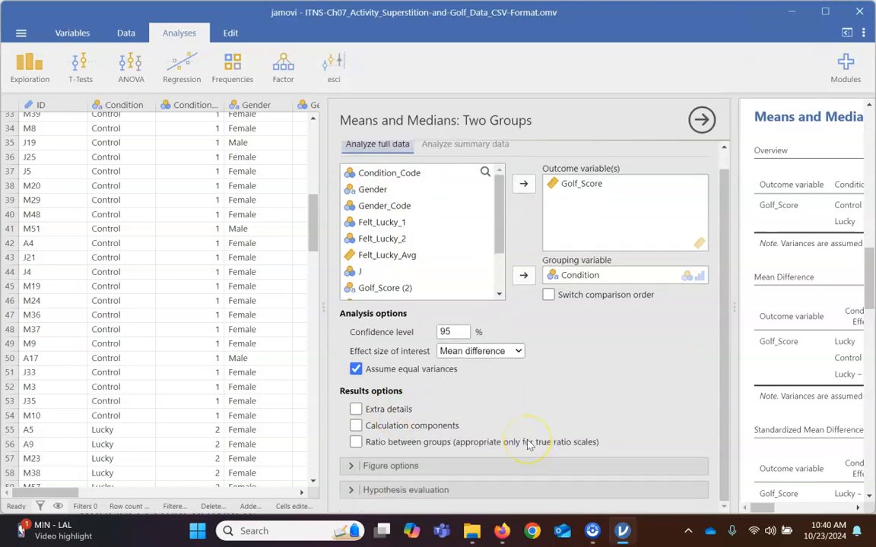
{"action": "left_click", "coordinate": [424, 465]}
{"action": "scroll", "coordinate": [424, 468], "scroll_direction": "down", "scroll_amount": 2}
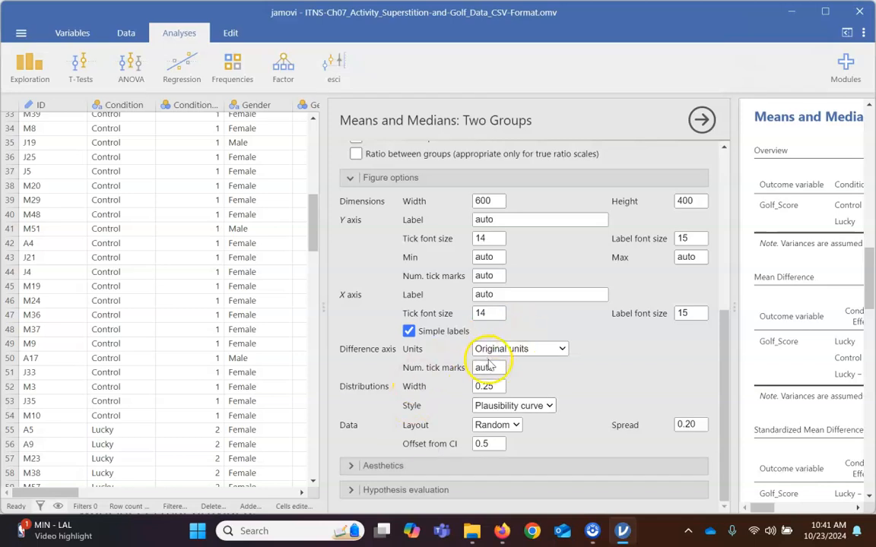
{"action": "left_click", "coordinate": [546, 404]}
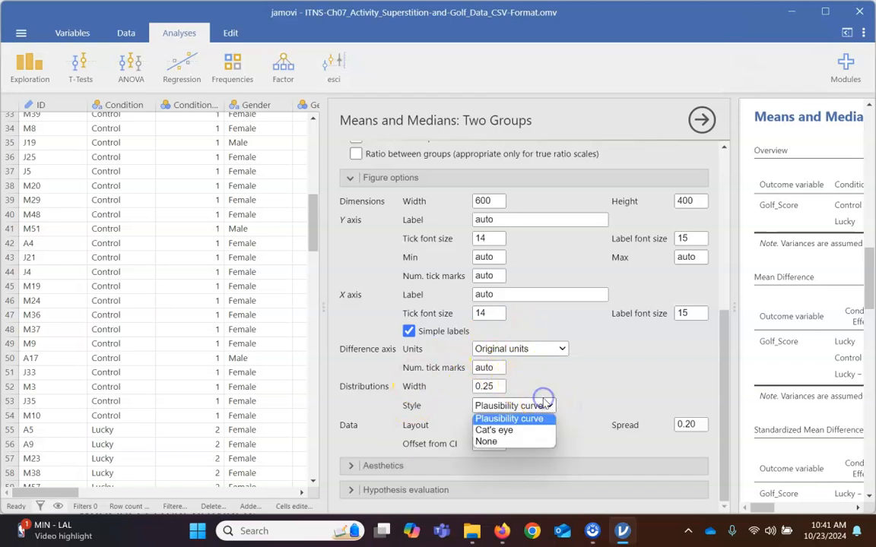
{"action": "left_click", "coordinate": [501, 430]}
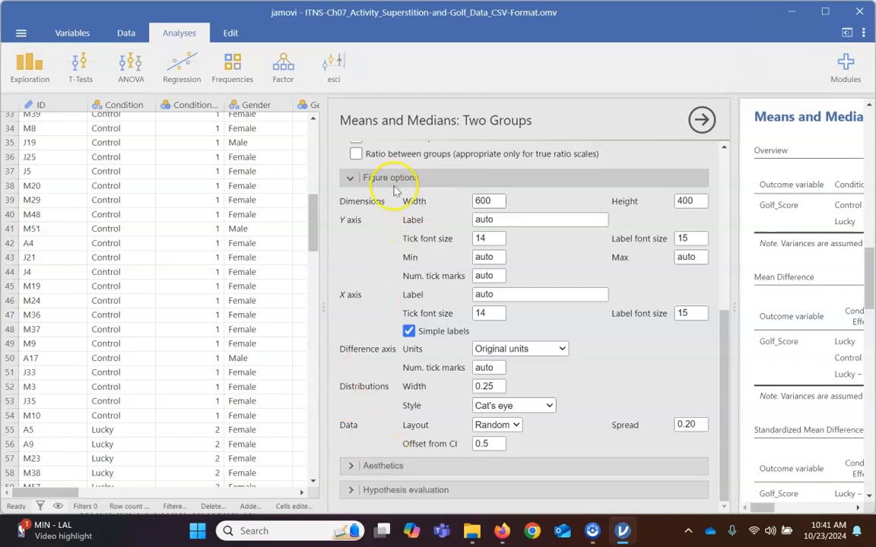
{"action": "left_click", "coordinate": [346, 178]}
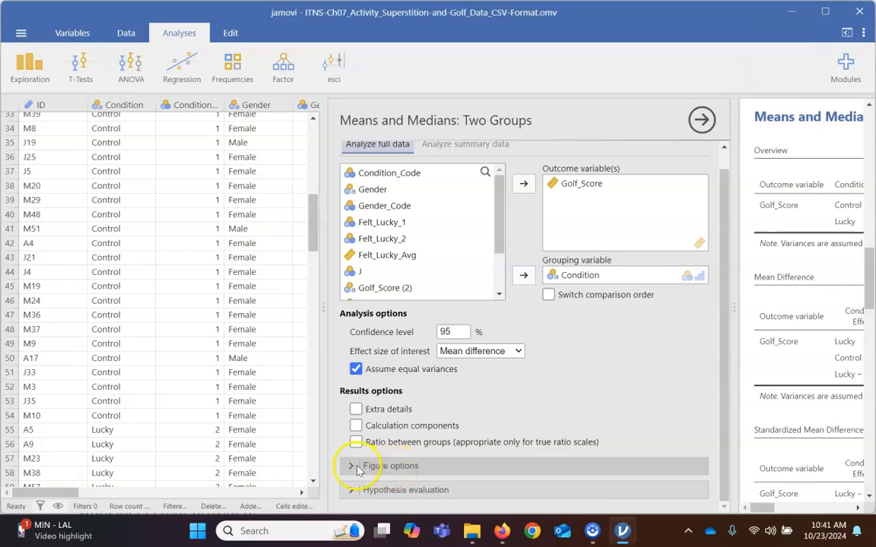
Turn on hypothesis evaluation for the two-group comparison of Golf_Score by Condition.
{"action": "left_click", "coordinate": [350, 489]}
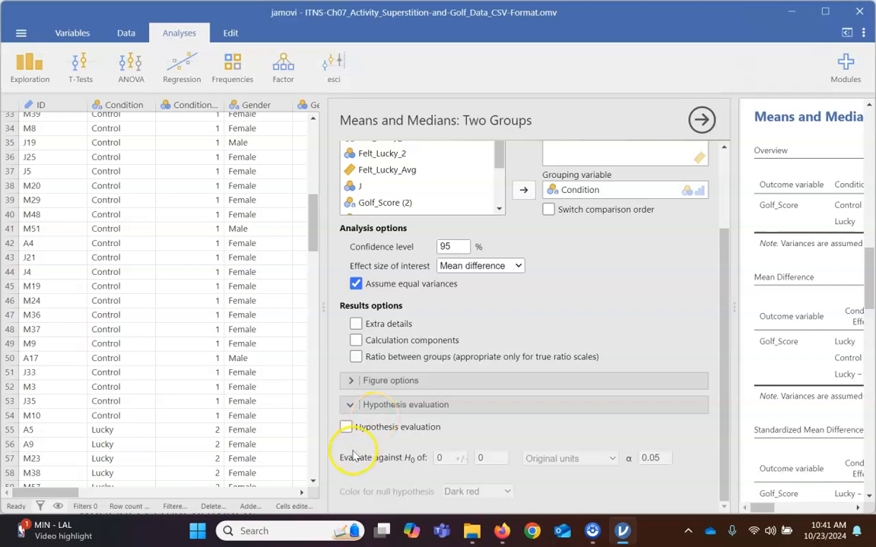
{"action": "left_click", "coordinate": [346, 428]}
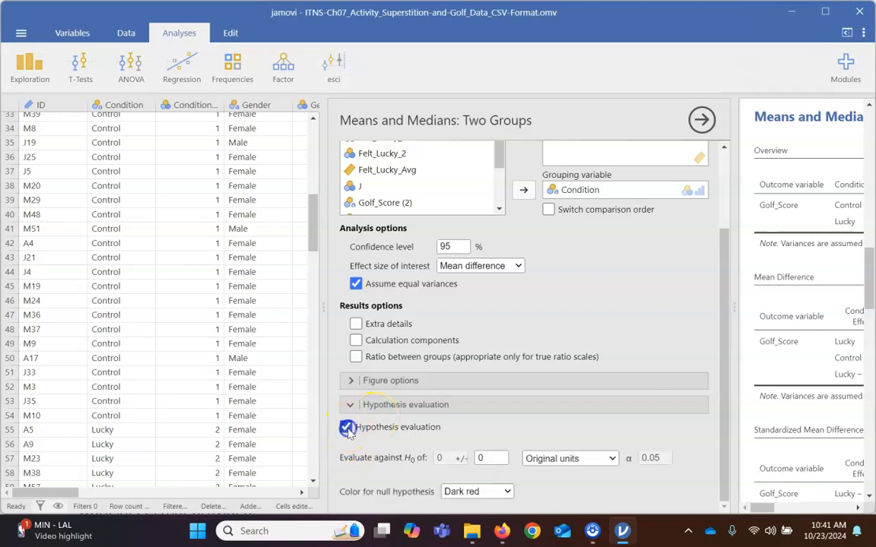
{"action": "left_click", "coordinate": [501, 458]}
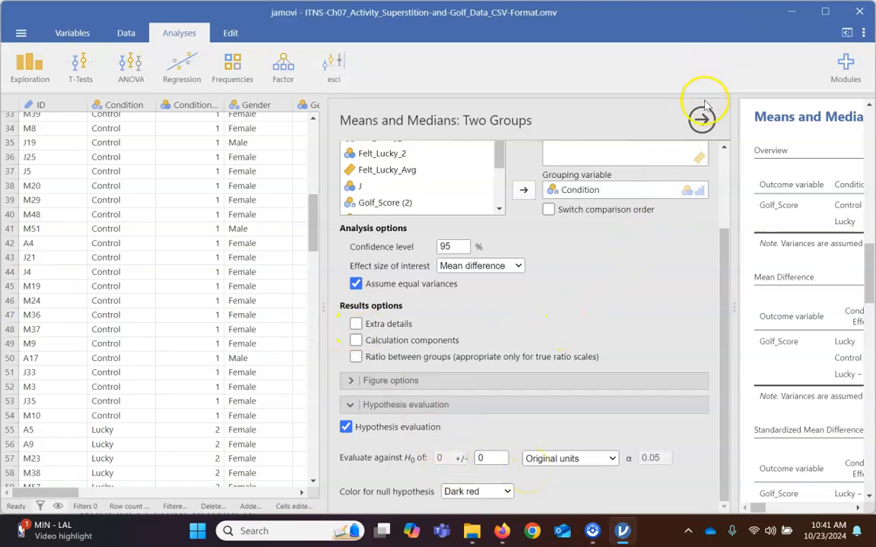
Expand the analysis's figure options and review the Aesthetics settings for the Reference, Comparison and Difference groups.
{"action": "left_click", "coordinate": [466, 380]}
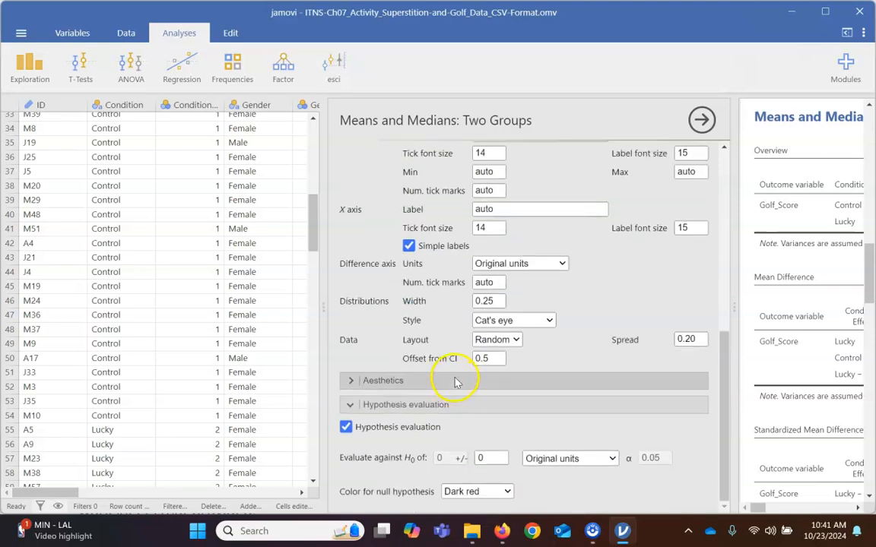
{"action": "left_click", "coordinate": [456, 381]}
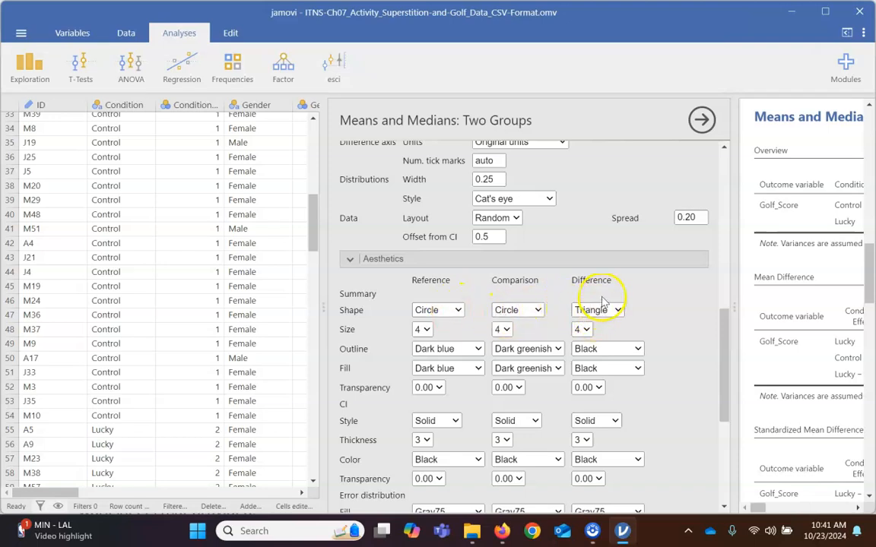
{"action": "scroll", "coordinate": [580, 328], "scroll_direction": "down", "scroll_amount": 3}
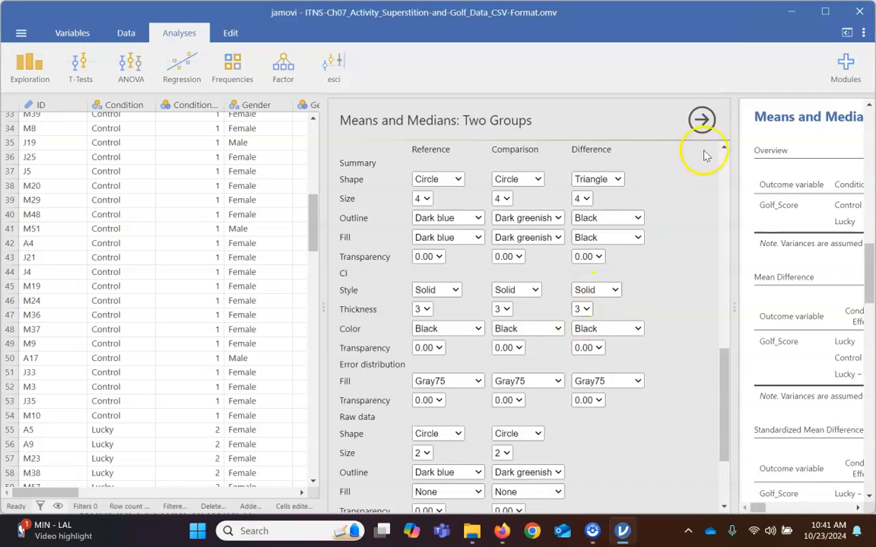
Close the analysis options and widen the results area so the full Golf_Score tables fit.
{"action": "left_click", "coordinate": [701, 124]}
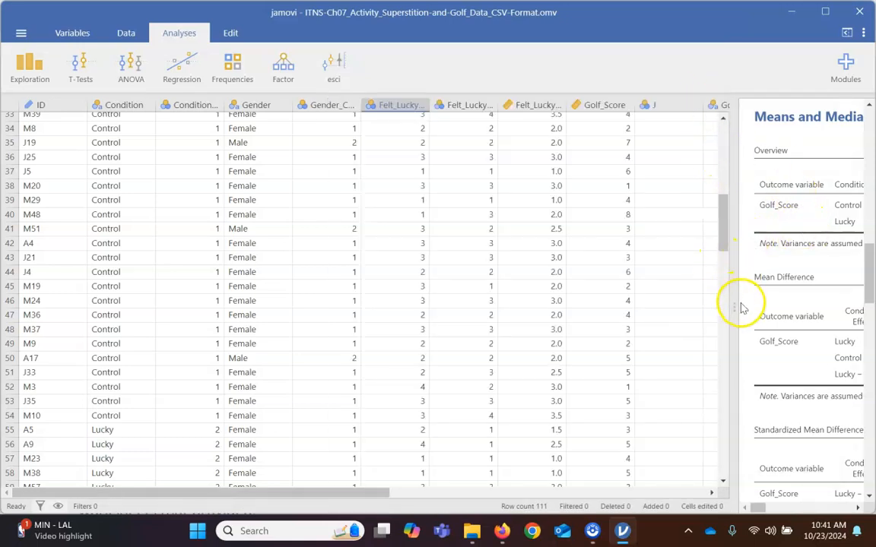
{"action": "left_click_drag", "start_coordinate": [737, 301], "coordinate": [502, 361]}
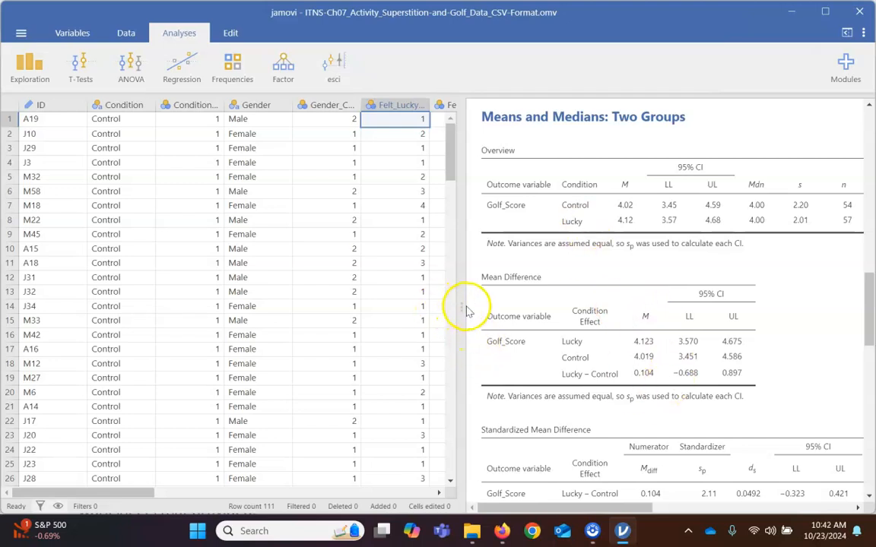
{"action": "left_click_drag", "start_coordinate": [453, 309], "coordinate": [145, 312]}
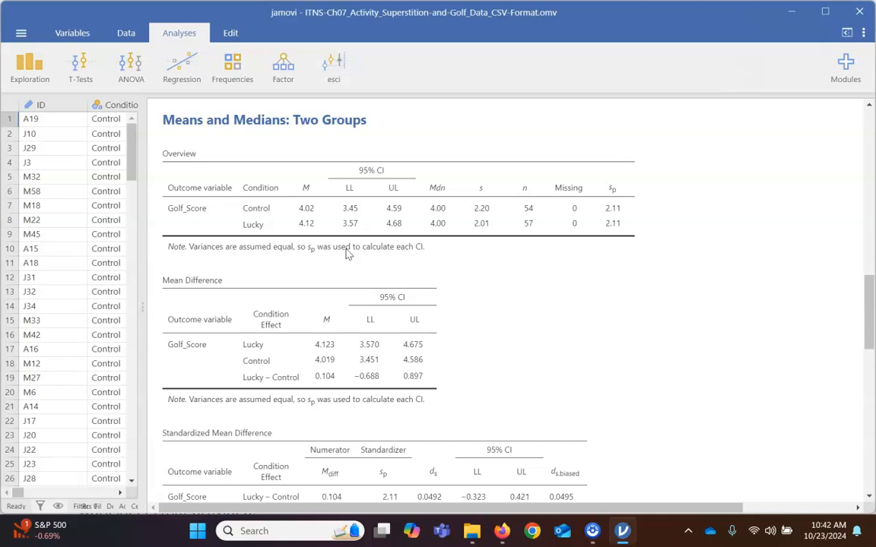
{"action": "left_click", "coordinate": [345, 250]}
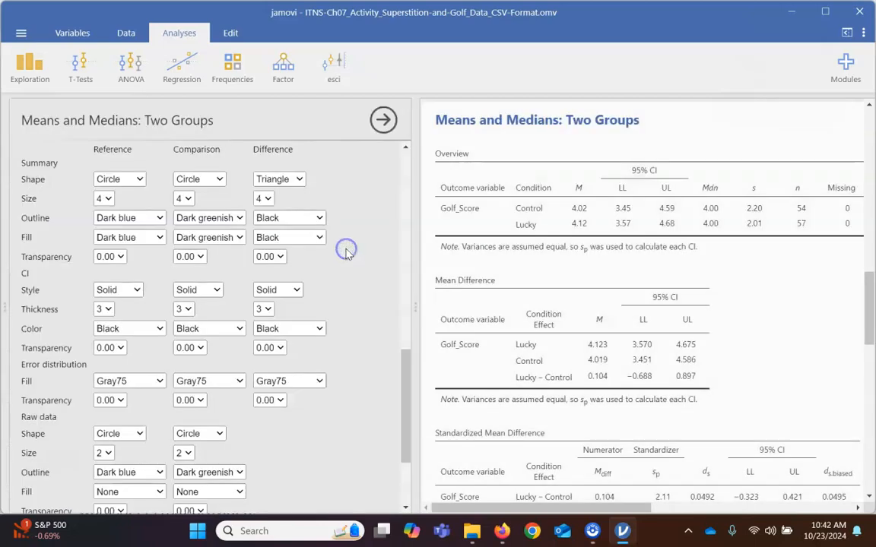
{"action": "left_click", "coordinate": [381, 120]}
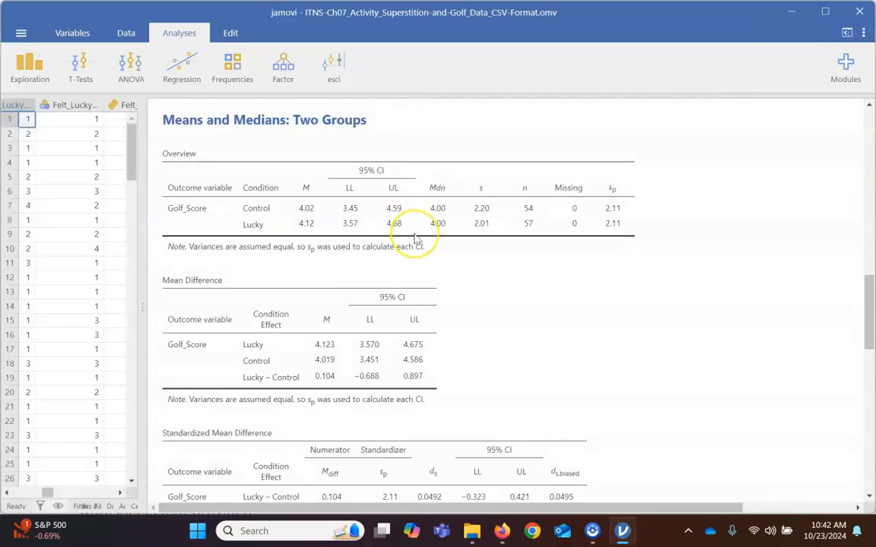
Examine the Overview, Mean Difference and Standardized Mean Difference tables for Golf_Score by Condition.
{"action": "scroll", "coordinate": [414, 239], "scroll_direction": "down", "scroll_amount": 3}
{"action": "scroll", "coordinate": [415, 240], "scroll_direction": "up", "scroll_amount": 3}
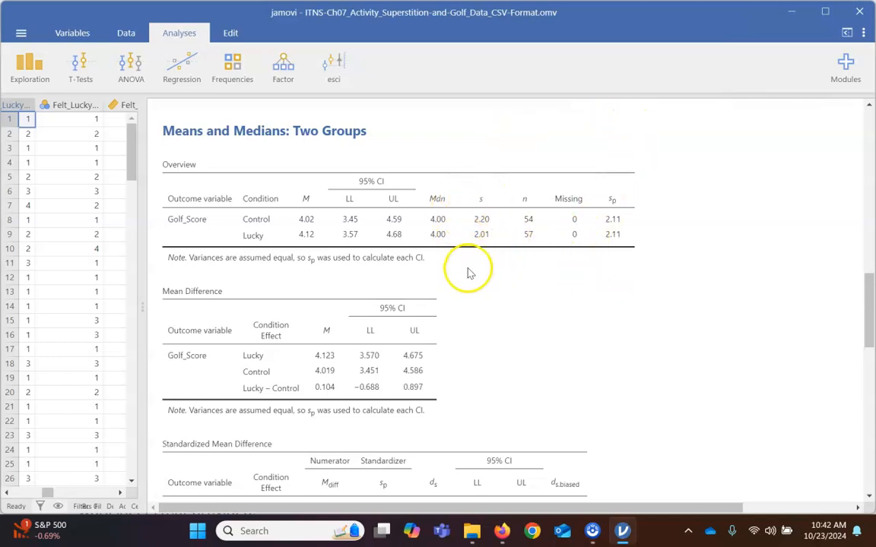
{"action": "scroll", "coordinate": [469, 270], "scroll_direction": "down", "scroll_amount": 3}
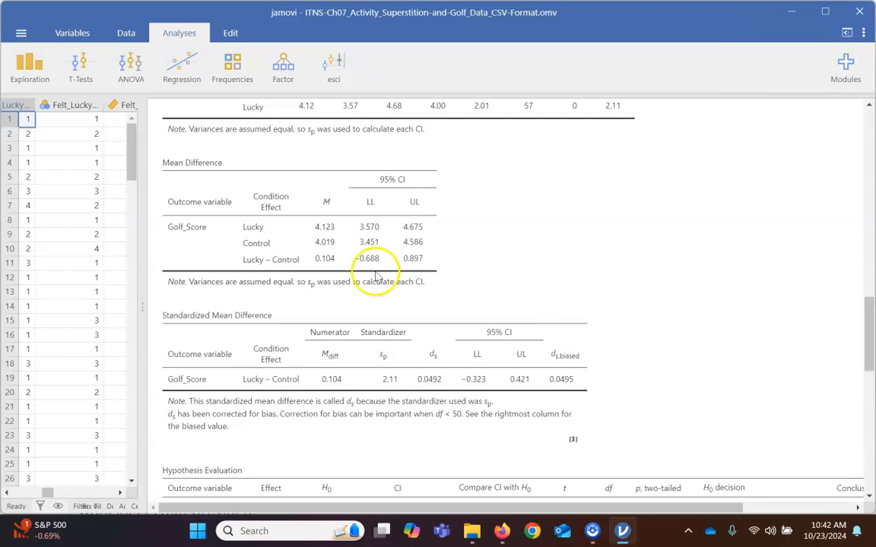
{"action": "scroll", "coordinate": [331, 237], "scroll_direction": "up", "scroll_amount": 1}
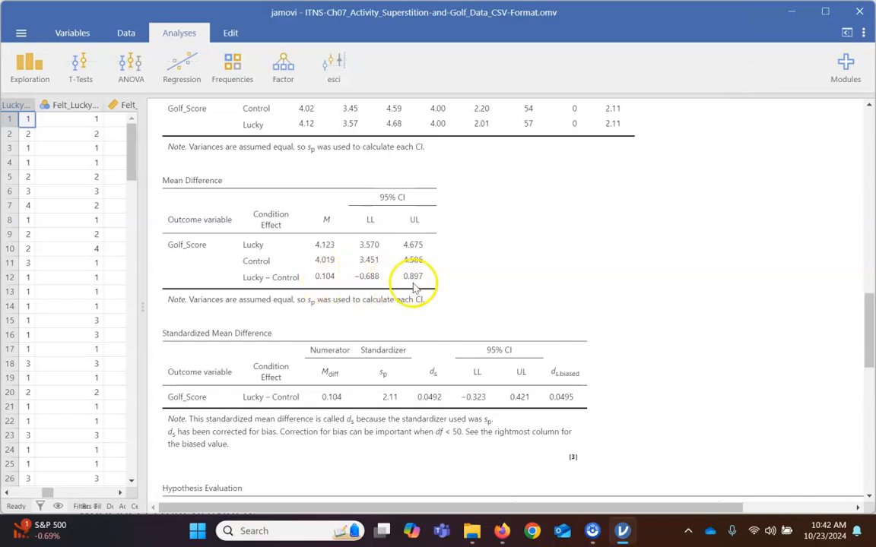
{"action": "scroll", "coordinate": [377, 310], "scroll_direction": "down", "scroll_amount": 2}
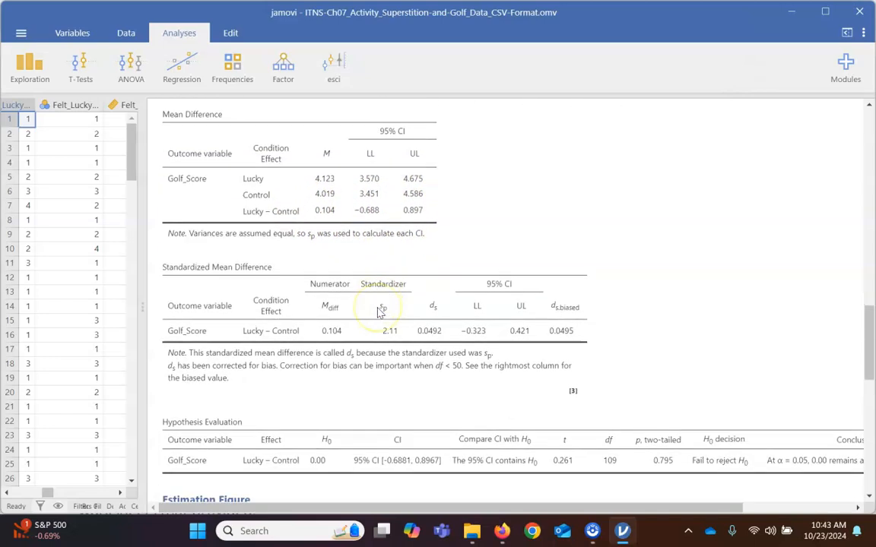
{"action": "scroll", "coordinate": [377, 312], "scroll_direction": "down", "scroll_amount": 1}
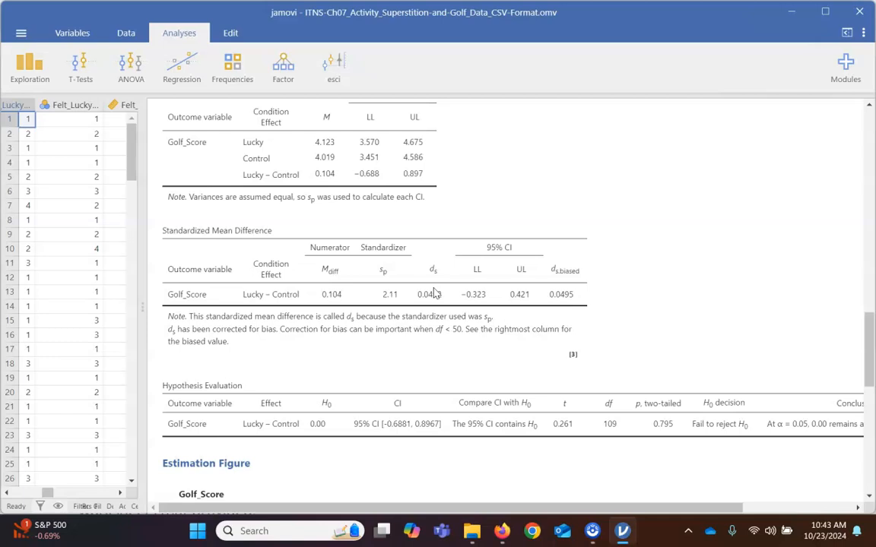
Examine the Golf_Score Hypothesis Evaluation table through its Conclusion column, and the Estimation Figure comparing Control and Lucky.
{"action": "scroll", "coordinate": [396, 346], "scroll_direction": "down", "scroll_amount": 3}
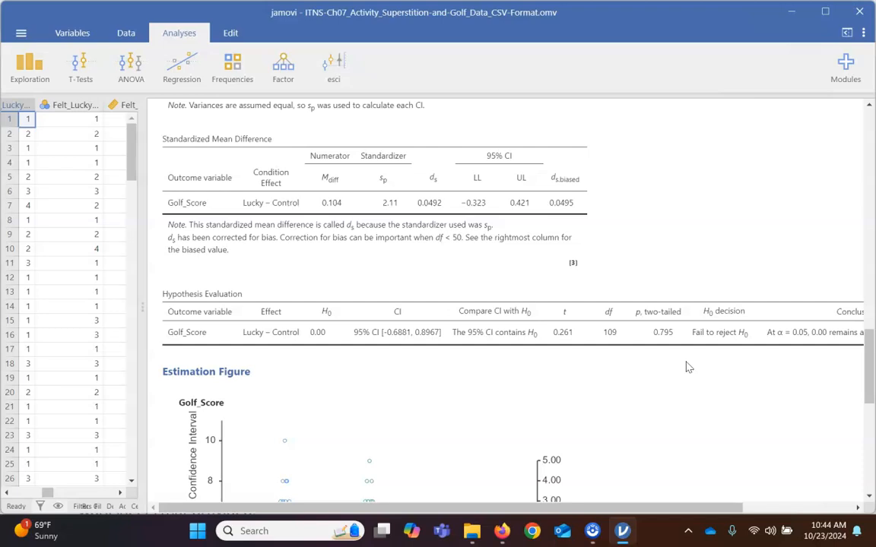
{"action": "scroll", "coordinate": [732, 338], "scroll_direction": "right", "scroll_amount": 4}
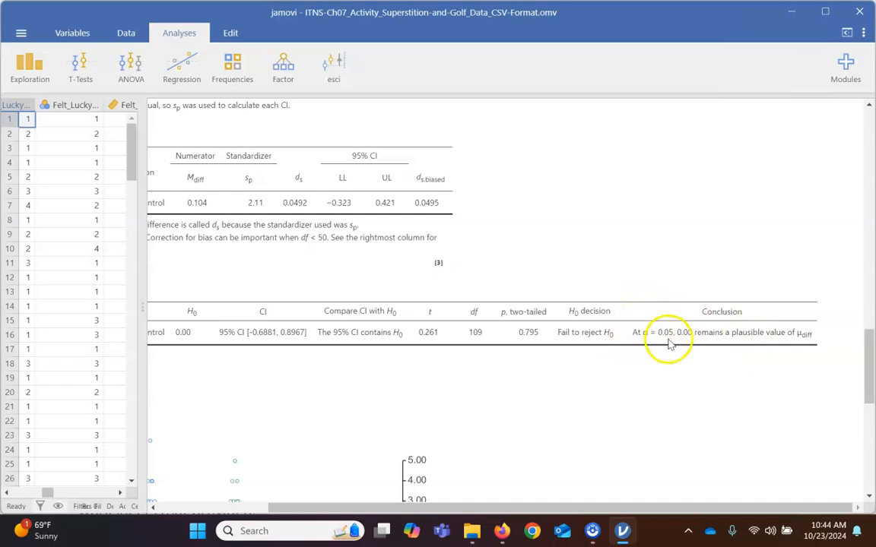
{"action": "scroll", "coordinate": [672, 342], "scroll_direction": "down", "scroll_amount": 1}
{"action": "scroll", "coordinate": [673, 342], "scroll_direction": "down", "scroll_amount": 1}
{"action": "scroll", "coordinate": [453, 408], "scroll_direction": "left", "scroll_amount": 2}
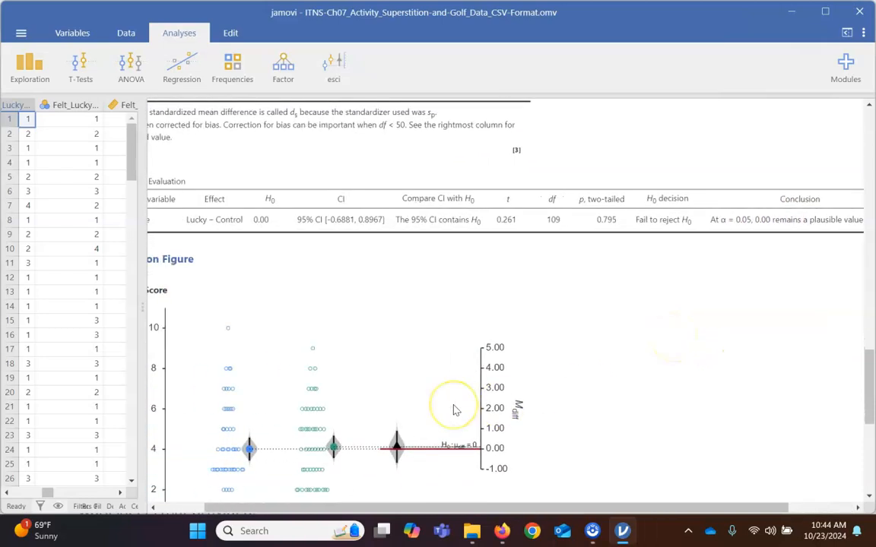
{"action": "scroll", "coordinate": [453, 409], "scroll_direction": "left", "scroll_amount": 2}
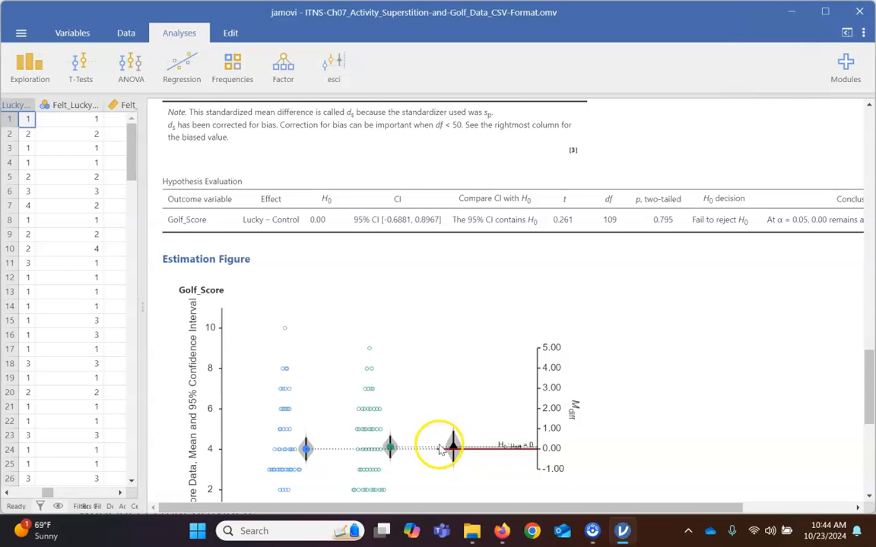
{"action": "scroll", "coordinate": [487, 494], "scroll_direction": "down", "scroll_amount": 2}
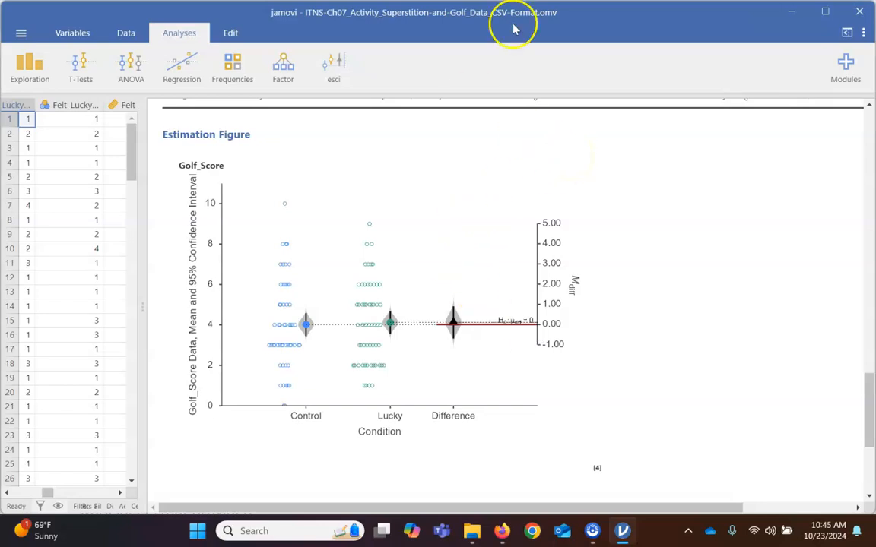
Add a new esci Means and Medians: Two Groups analysis and collapse its figure options.
{"action": "left_click", "coordinate": [334, 67]}
{"action": "left_click_drag", "start_coordinate": [139, 307], "coordinate": [532, 335]}
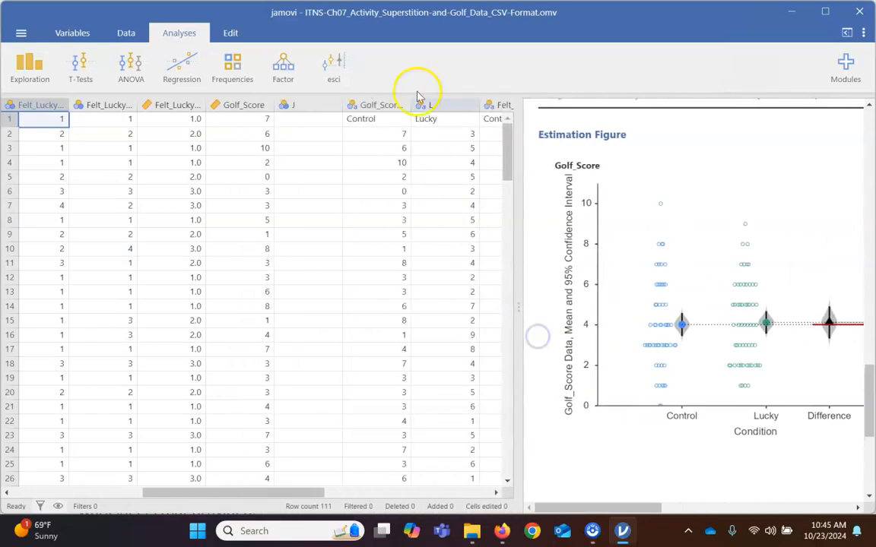
{"action": "left_click", "coordinate": [333, 72]}
{"action": "left_click", "coordinate": [346, 166]}
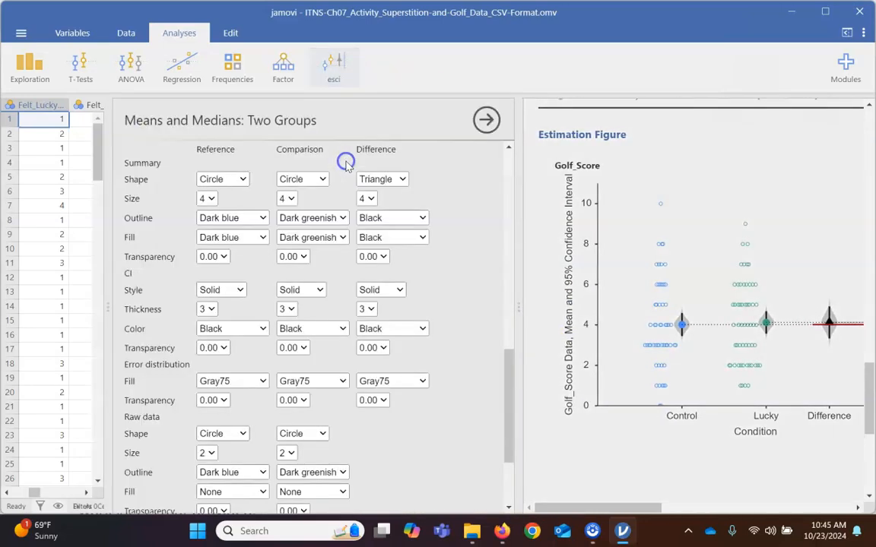
{"action": "scroll", "coordinate": [393, 186], "scroll_direction": "up", "scroll_amount": 15}
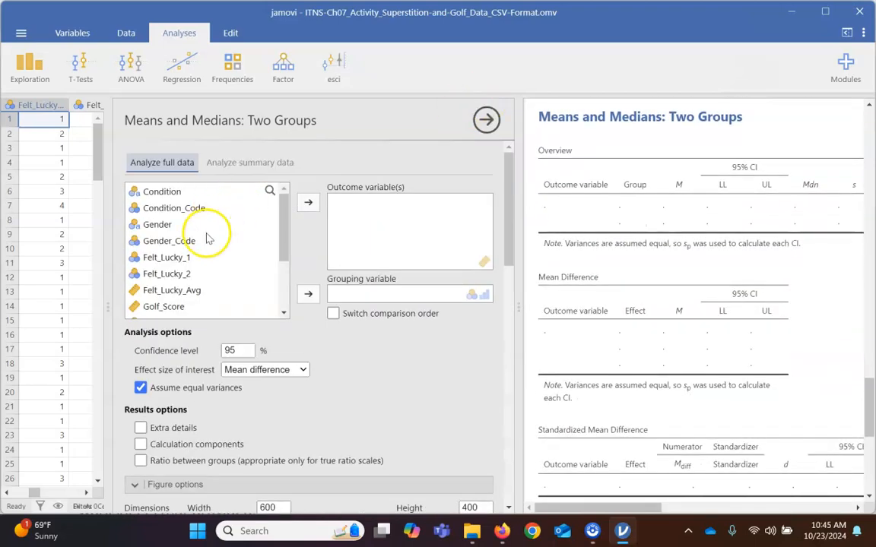
{"action": "left_click", "coordinate": [136, 485]}
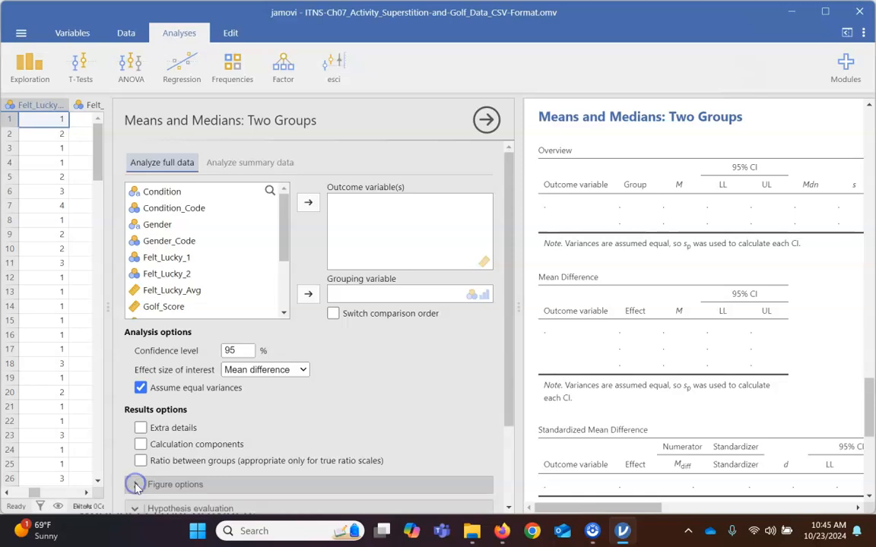
Assign Felt_Lucky_Avg as the outcome variable and Condition as the grouping variable of the new analysis.
{"action": "left_click", "coordinate": [172, 290]}
{"action": "left_click_drag", "start_coordinate": [172, 291], "coordinate": [384, 224]}
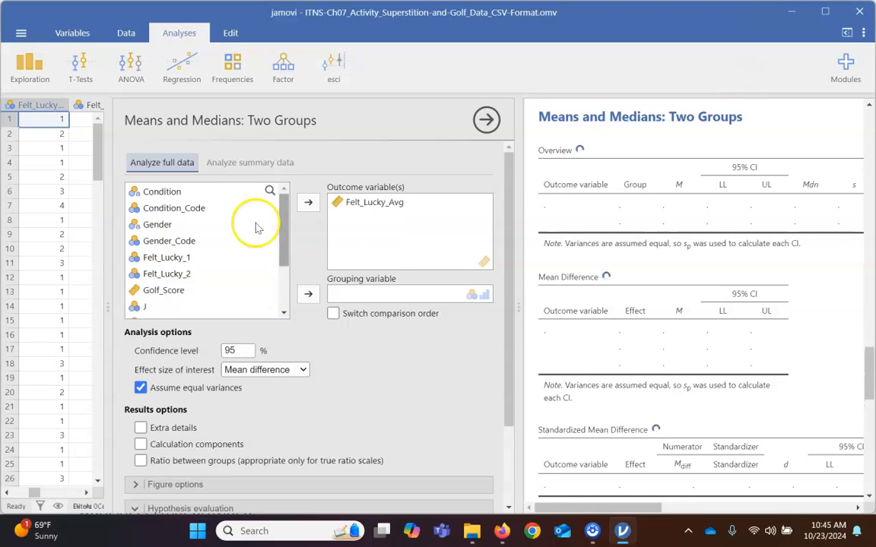
{"action": "left_click_drag", "start_coordinate": [171, 195], "coordinate": [393, 296]}
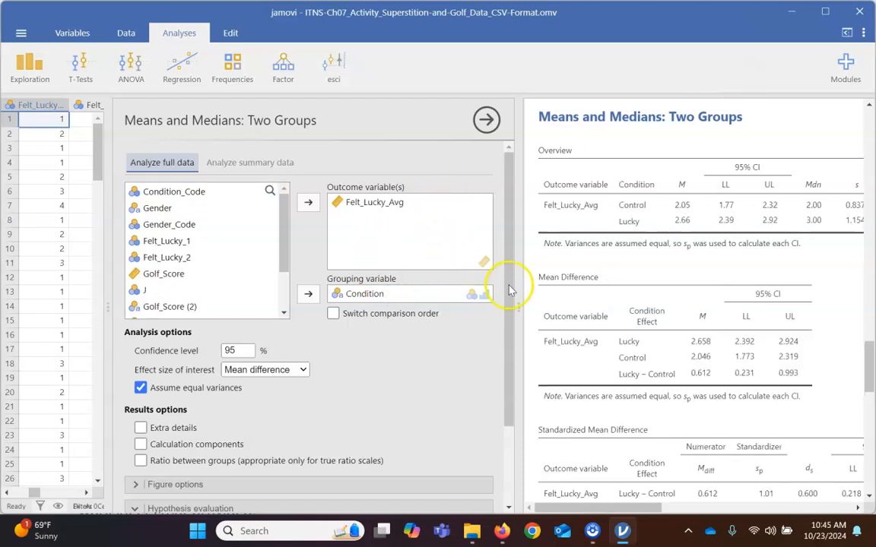
Turn on hypothesis evaluation for the two-group comparison of Felt_Lucky_Avg by Condition.
{"action": "left_click_drag", "start_coordinate": [519, 303], "coordinate": [739, 315]}
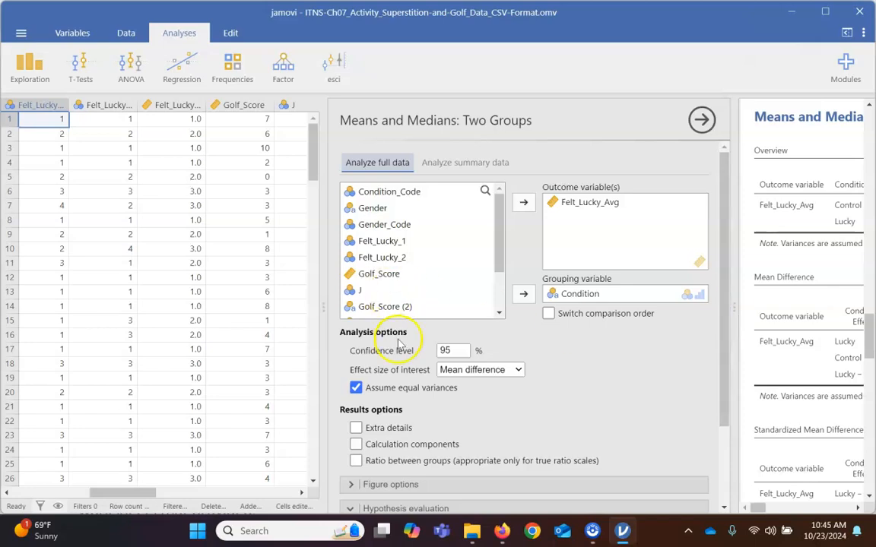
{"action": "scroll", "coordinate": [384, 395], "scroll_direction": "down", "scroll_amount": 1}
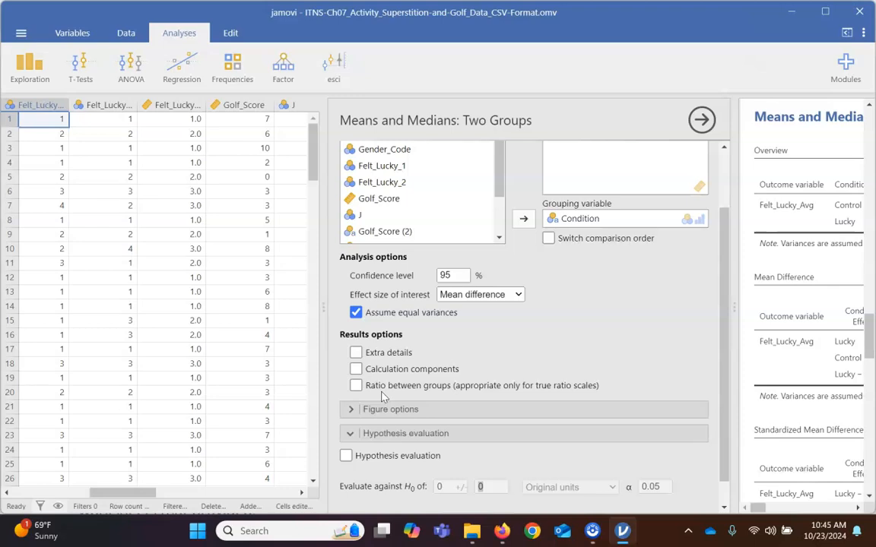
{"action": "left_click", "coordinate": [346, 456]}
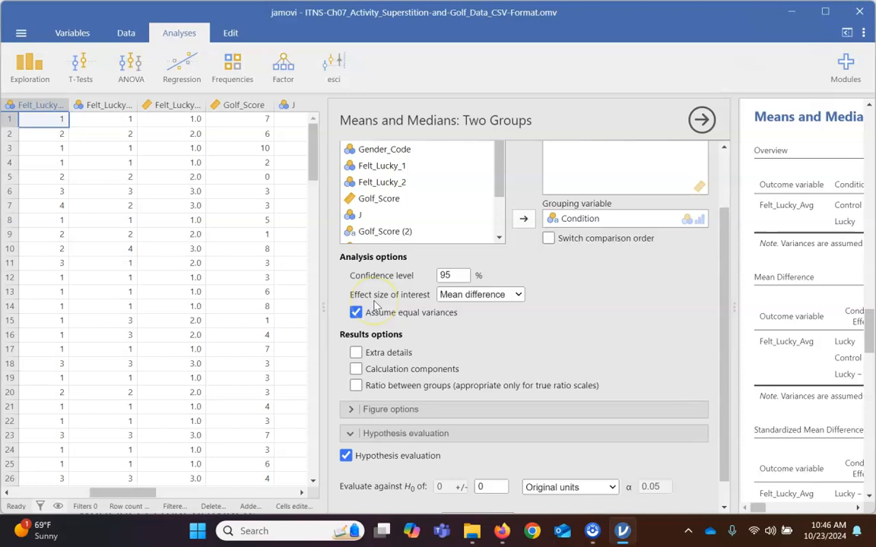
{"action": "scroll", "coordinate": [486, 447], "scroll_direction": "down", "scroll_amount": 1}
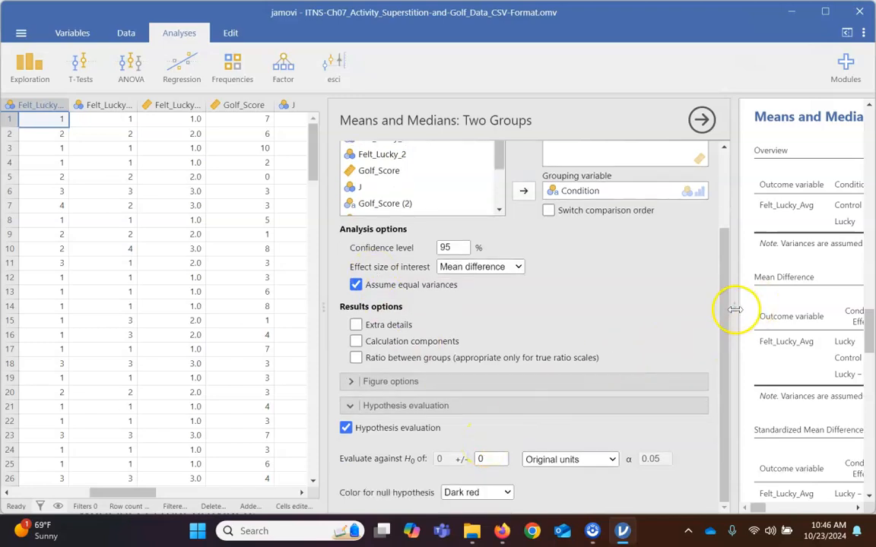
Close the analysis options and widen the results area to show the full Felt_Lucky_Avg tables.
{"action": "left_click_drag", "start_coordinate": [735, 308], "coordinate": [318, 301]}
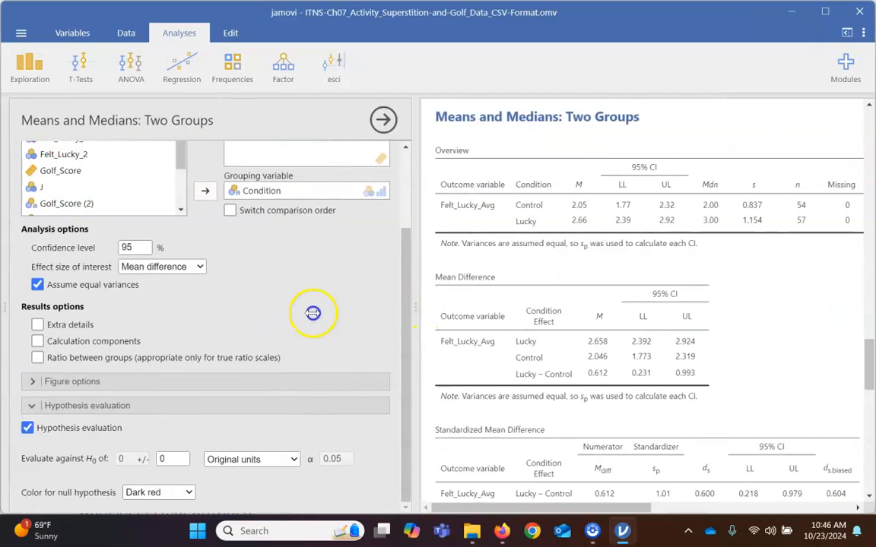
{"action": "left_click", "coordinate": [380, 114]}
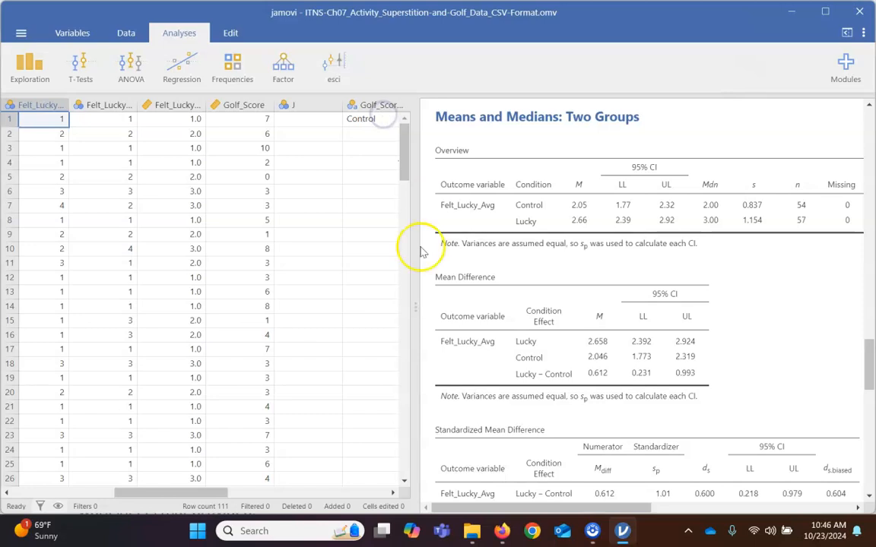
{"action": "left_click_drag", "start_coordinate": [414, 298], "coordinate": [109, 314]}
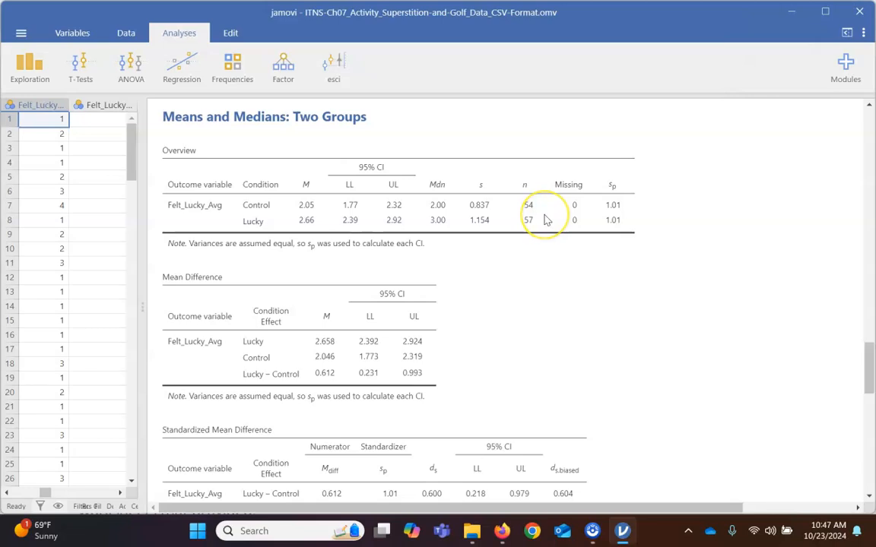
Examine the mean difference, standardized mean difference and hypothesis evaluation results for Felt_Lucky_Avg by Condition.
{"action": "scroll", "coordinate": [545, 220], "scroll_direction": "down", "scroll_amount": 3}
{"action": "scroll", "coordinate": [545, 219], "scroll_direction": "down", "scroll_amount": 2}
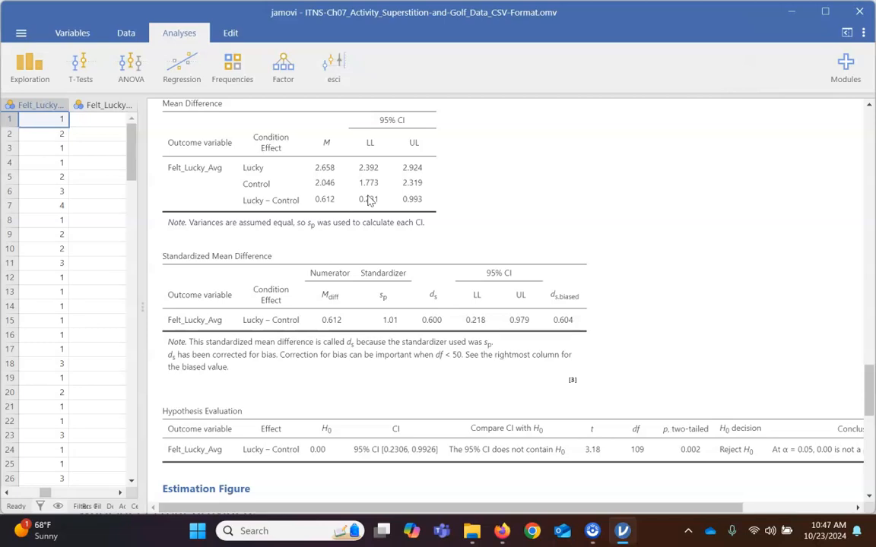
{"action": "scroll", "coordinate": [329, 364], "scroll_direction": "down", "scroll_amount": 2}
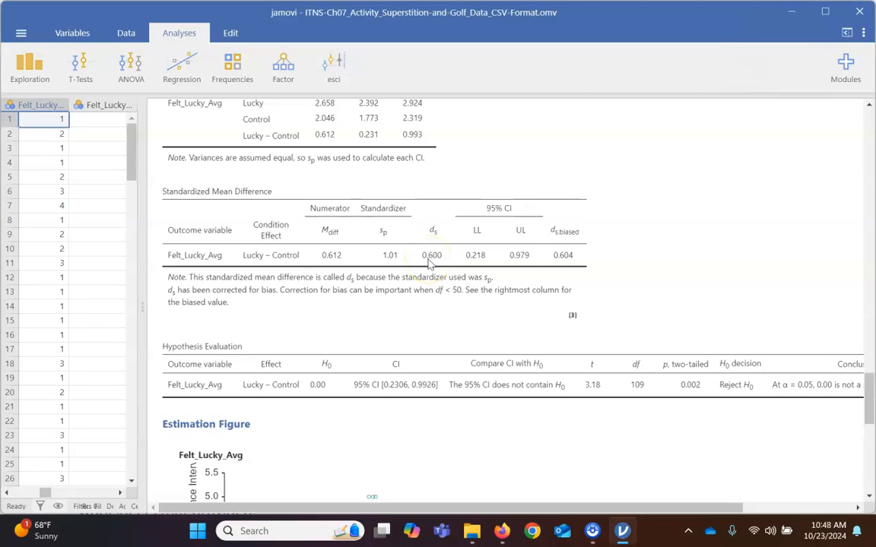
{"action": "scroll", "coordinate": [443, 369], "scroll_direction": "down", "scroll_amount": 1}
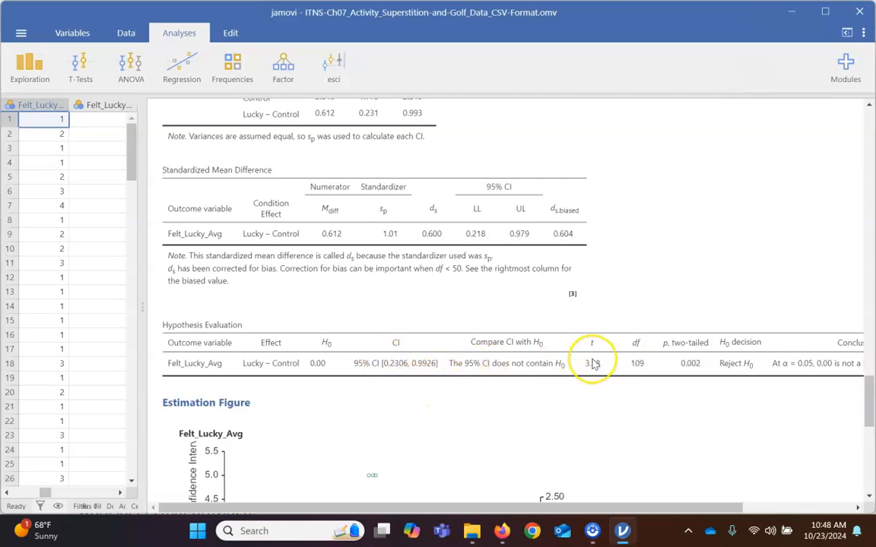
{"action": "scroll", "coordinate": [593, 364], "scroll_direction": "right", "scroll_amount": 3}
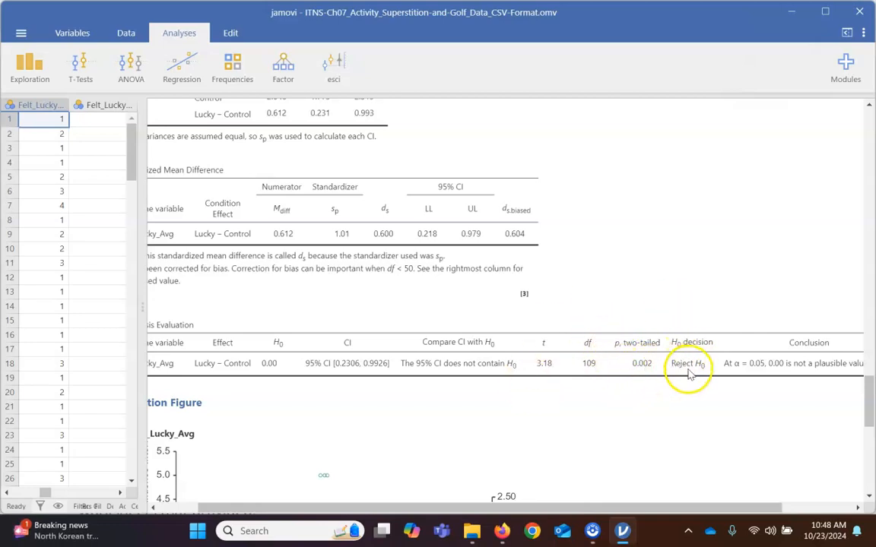
Read the hypothesis evaluation conclusion for Felt_Lucky_Avg and examine the estimation figure comparing Control and Lucky.
{"action": "scroll", "coordinate": [688, 367], "scroll_direction": "right", "scroll_amount": 2}
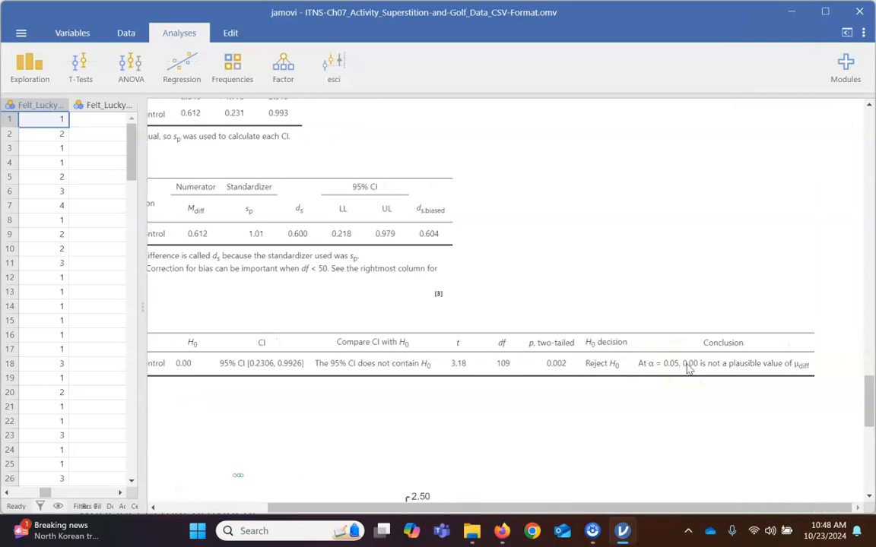
{"action": "scroll", "coordinate": [502, 389], "scroll_direction": "left", "scroll_amount": 3}
{"action": "scroll", "coordinate": [502, 389], "scroll_direction": "down", "scroll_amount": 1}
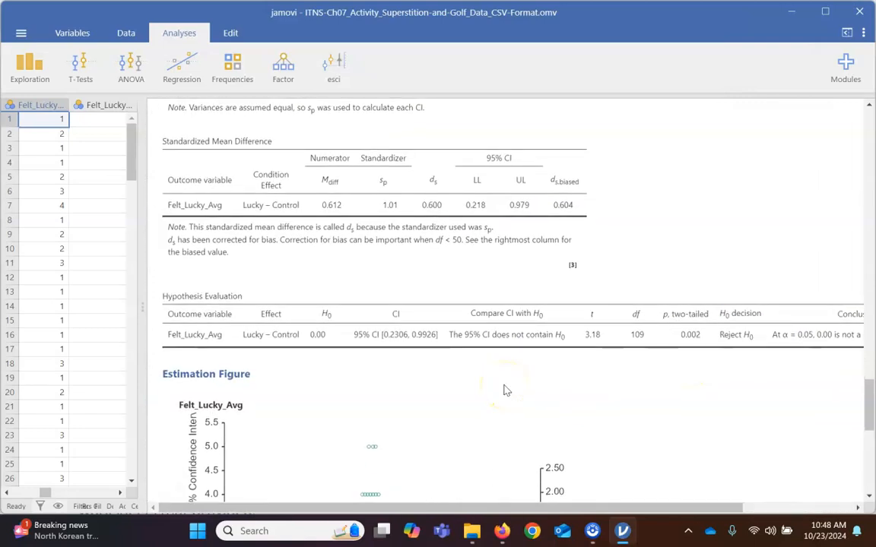
{"action": "scroll", "coordinate": [503, 389], "scroll_direction": "down", "scroll_amount": 4}
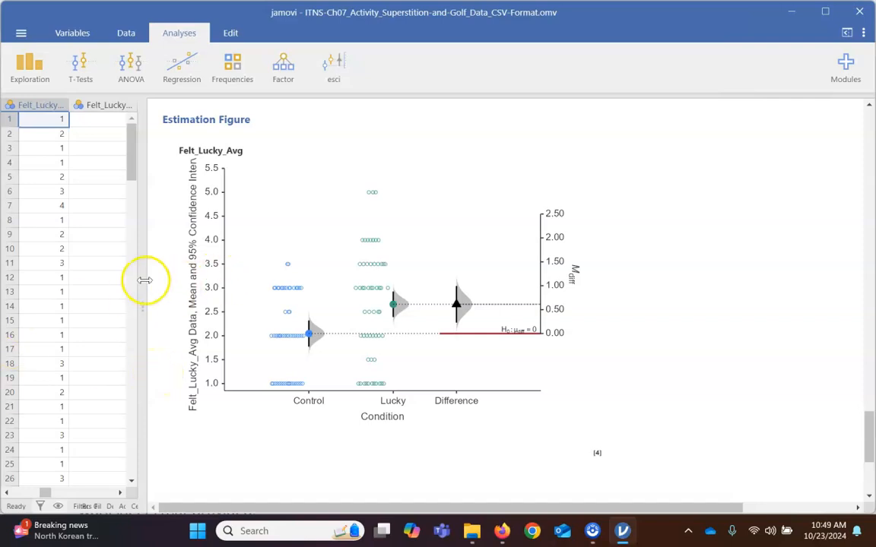
Widen the data area and bring the first columns, from ID and Condition onward, into view beside the estimation figure.
{"action": "left_click_drag", "start_coordinate": [143, 299], "coordinate": [543, 381]}
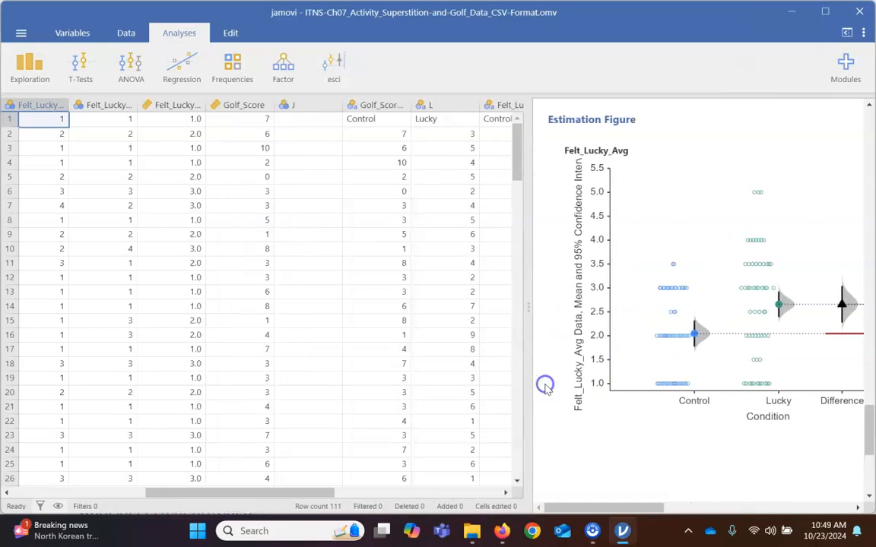
{"action": "scroll", "coordinate": [63, 309], "scroll_direction": "left", "scroll_amount": 5}
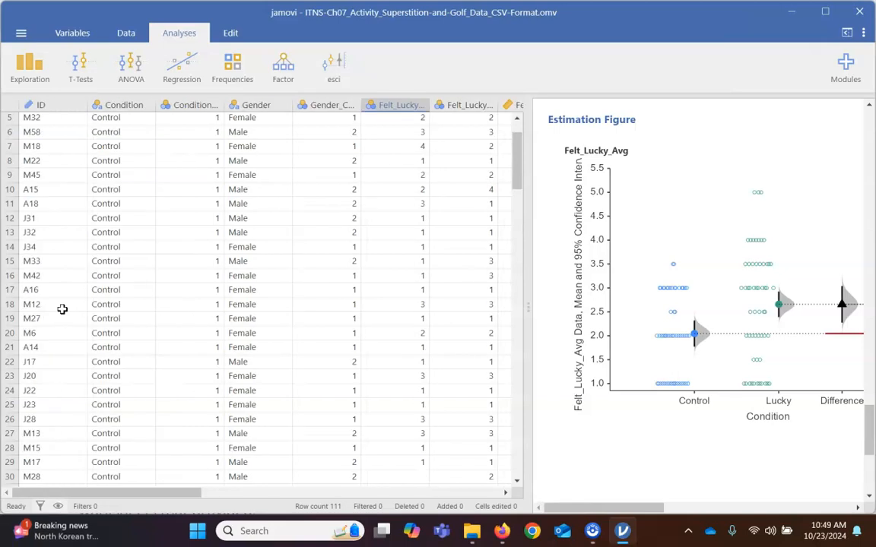
{"action": "scroll", "coordinate": [62, 309], "scroll_direction": "down", "scroll_amount": 2}
{"action": "scroll", "coordinate": [62, 309], "scroll_direction": "up", "scroll_amount": 4}
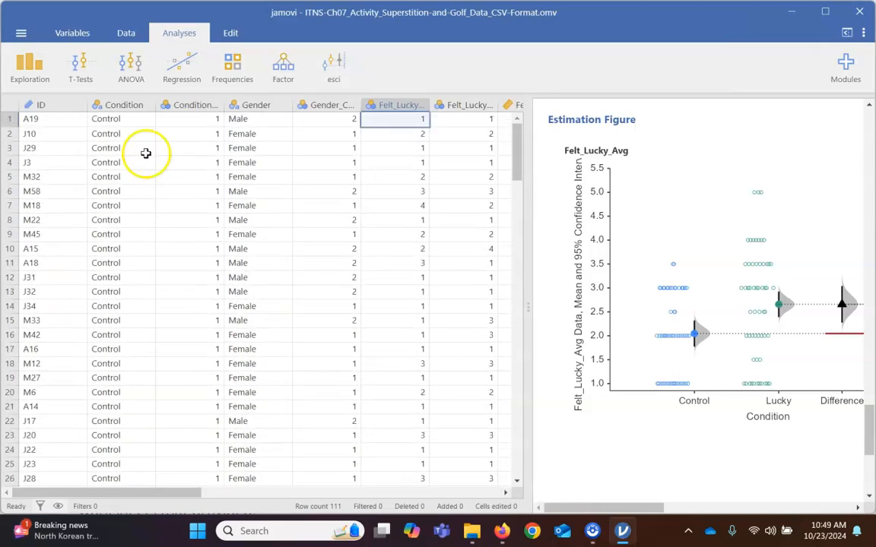